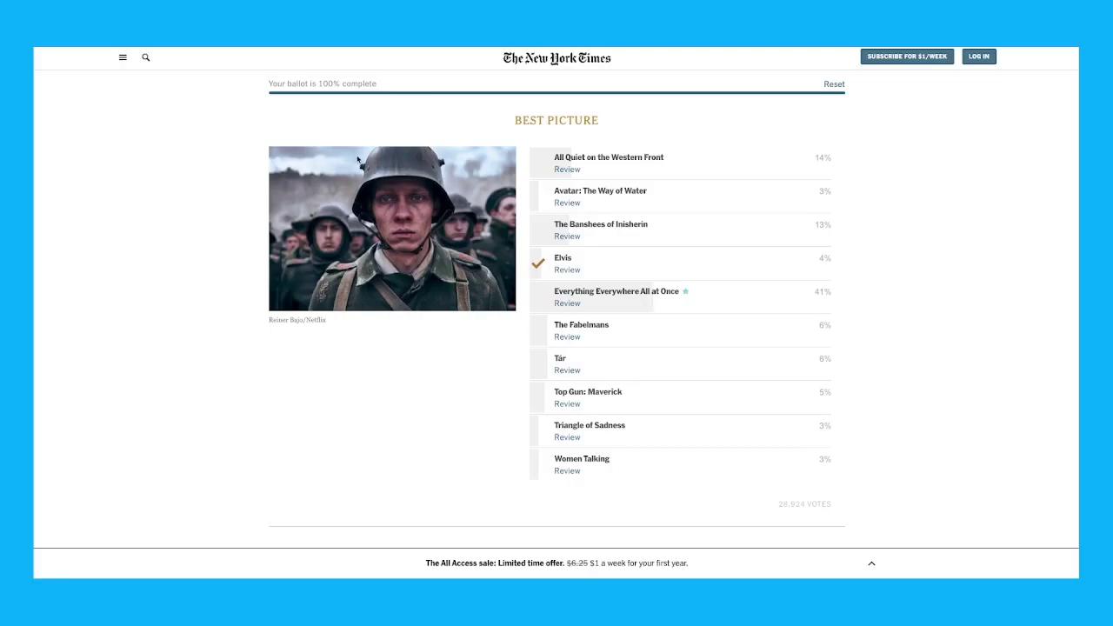
Bring up the image context menu on the Best Picture still several times, dismissing it without choosing anything.
right_click(357, 159)
left_click(306, 177)
right_click(306, 178)
left_click(355, 186)
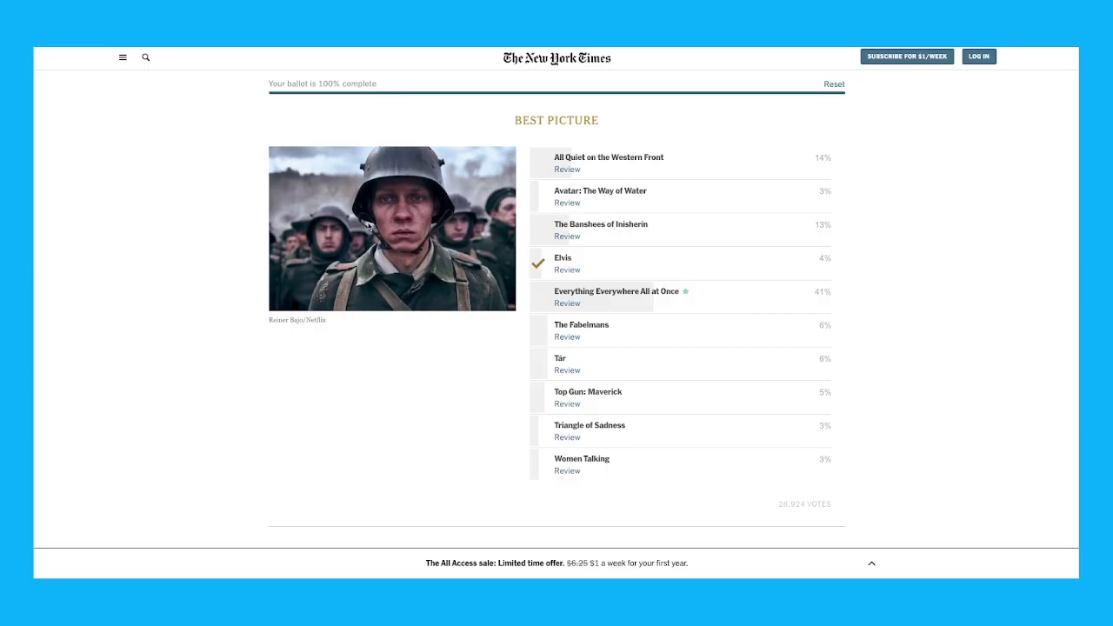
right_click(383, 184)
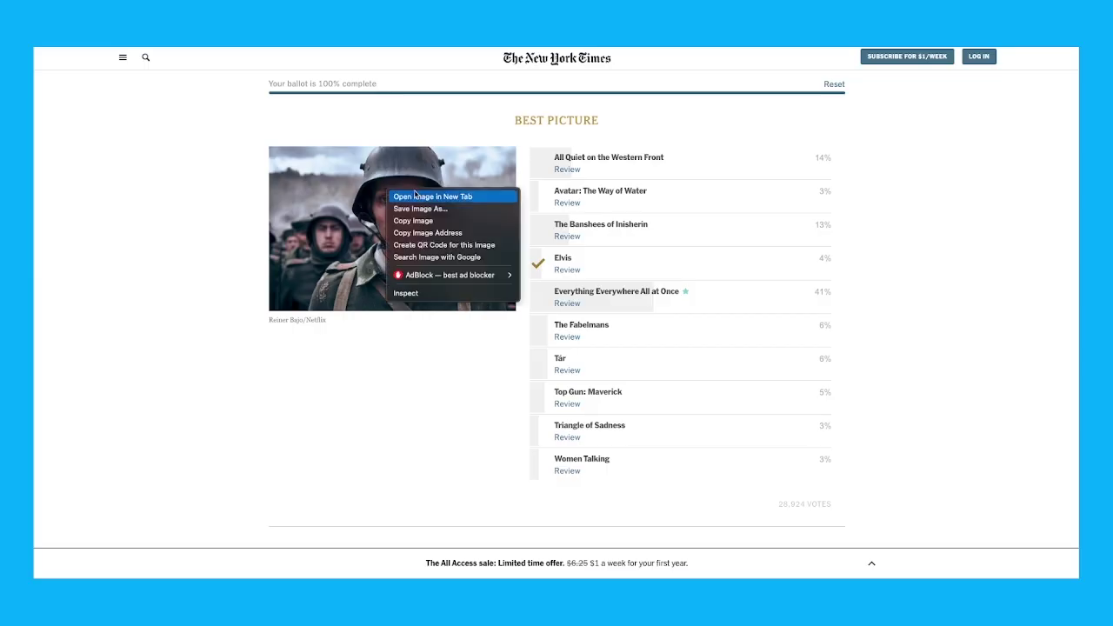
left_click(417, 196)
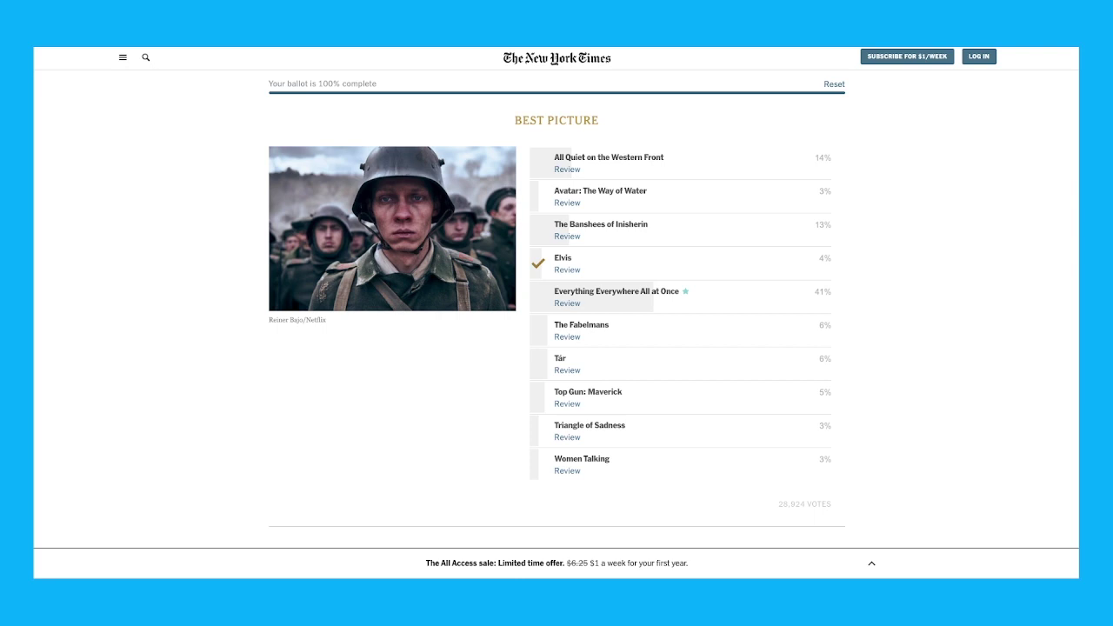
right_click(338, 231)
right_click(423, 218)
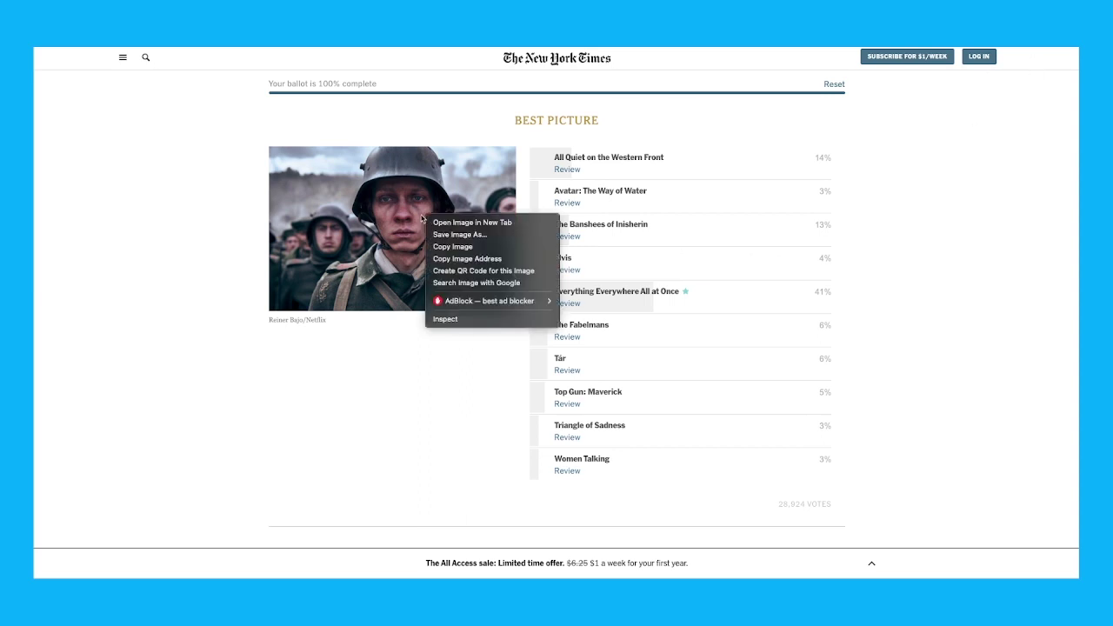
left_click(266, 292)
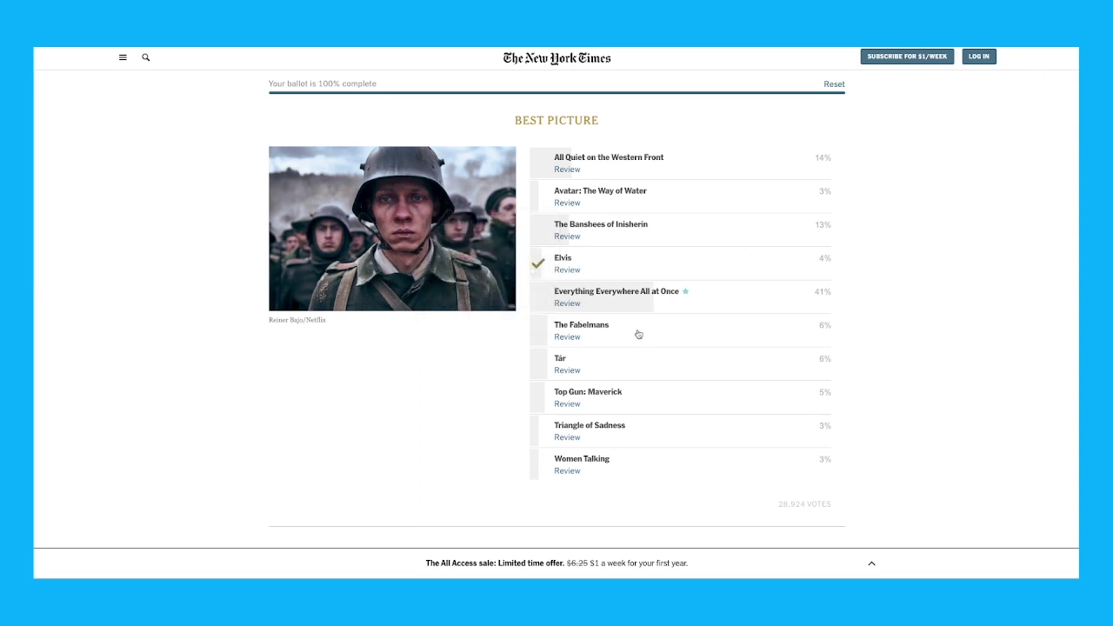
Scroll the ballot and bring up the image menu on Brendan Fraser's photo.
scroll(340, 378, "down", 20)
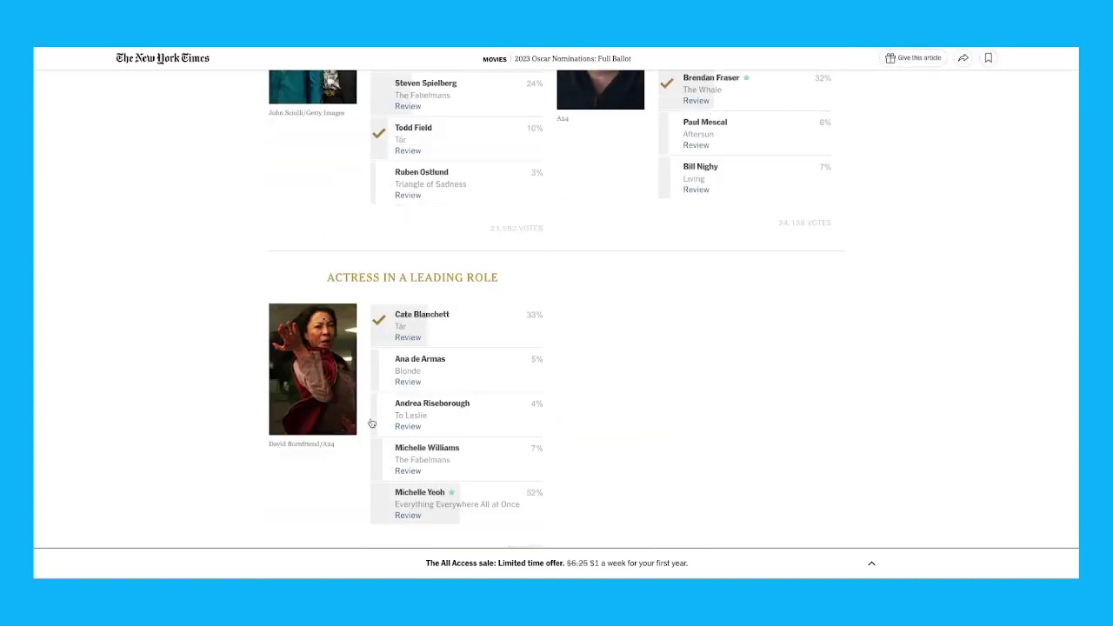
scroll(371, 423, "down", 15)
scroll(406, 391, "up", 20)
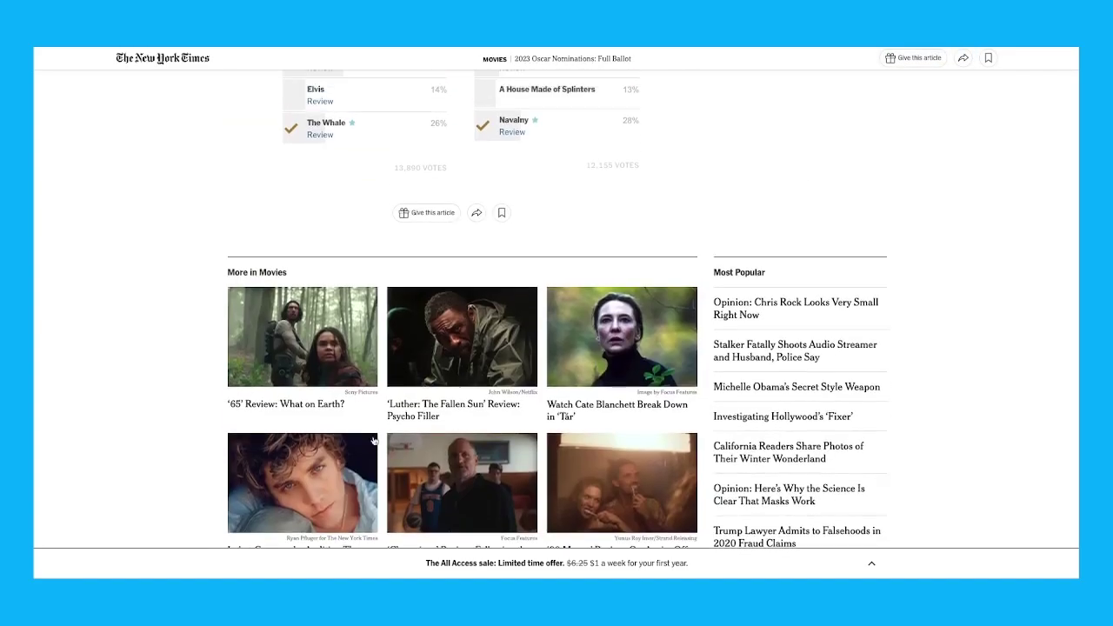
right_click(613, 255)
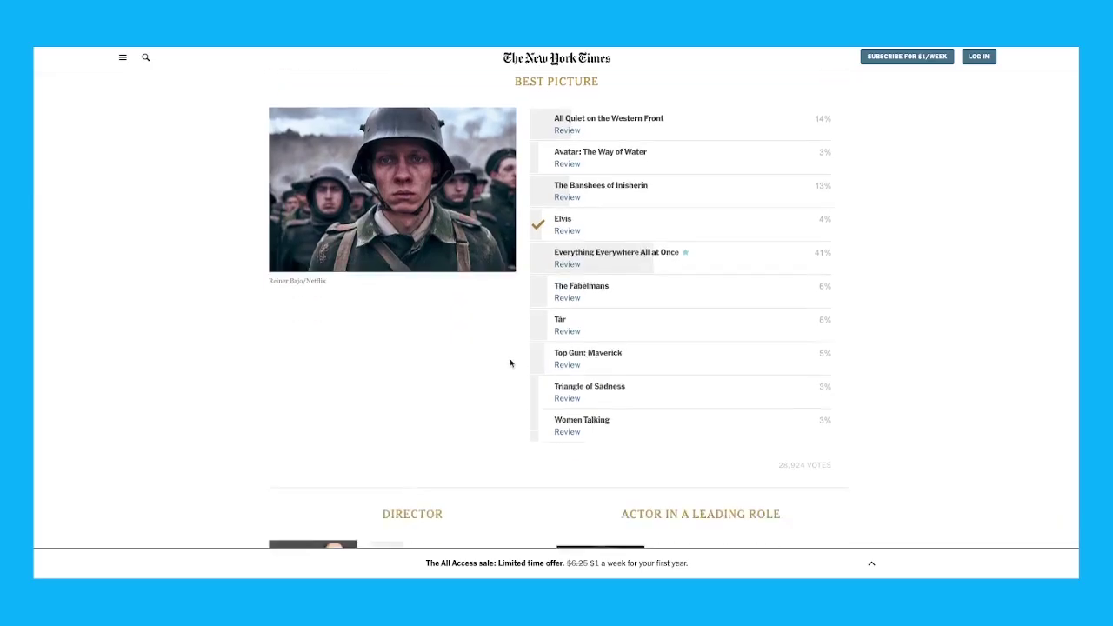
scroll(608, 391, "down", 1)
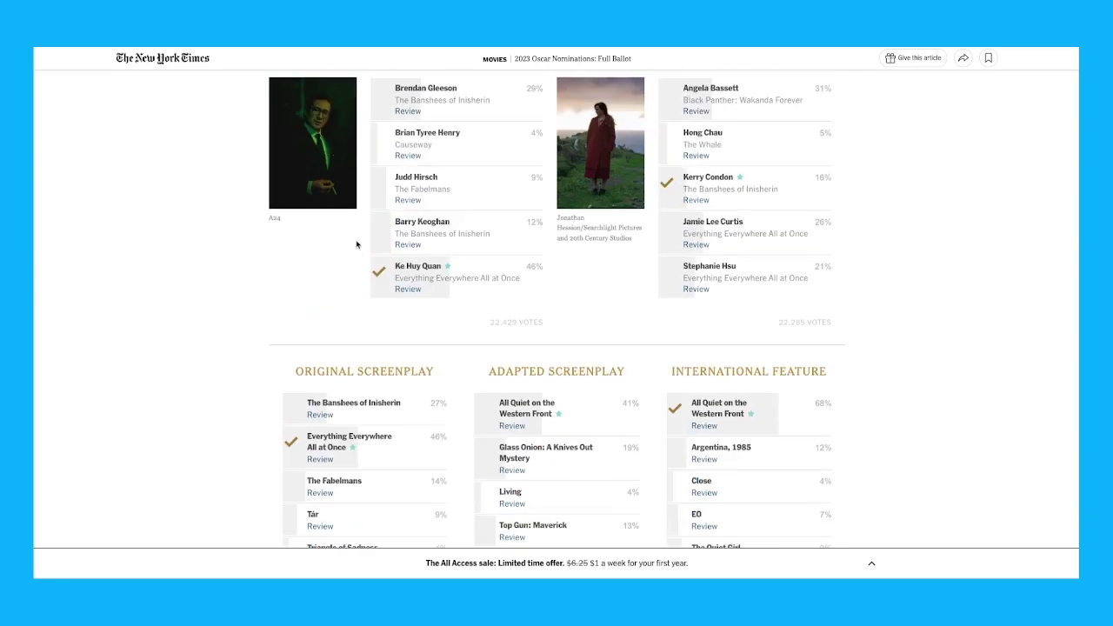
View and dismiss the image menu on Ke Huy Quan's photo, then return to Director and Actor in a Leading Role.
scroll(356, 244, "up", 1)
right_click(324, 224)
key("Escape")
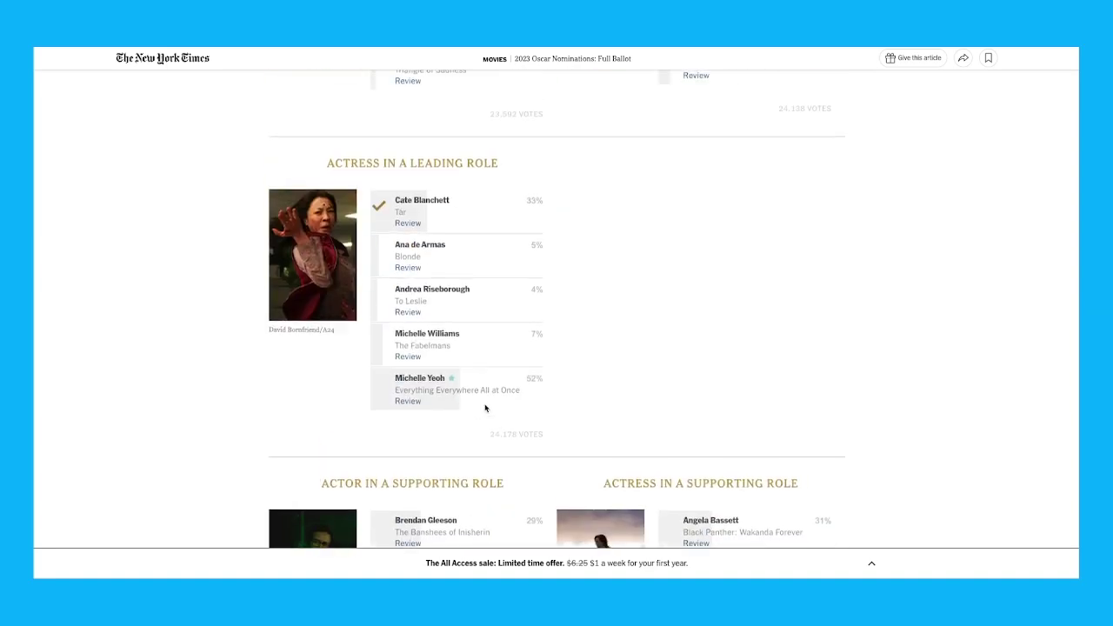
scroll(485, 408, "up", 5)
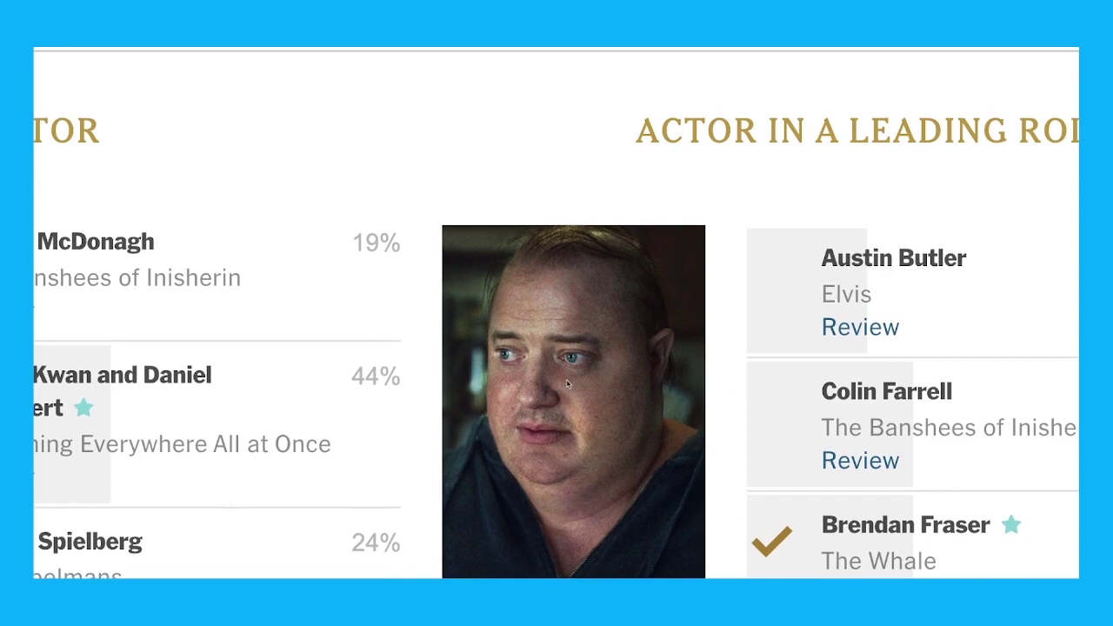
Scroll to Cate Blanchett's Leading Actress pick and Ke Huy Quan's Supporting Actor pick.
left_click_drag(535, 339, 899, 235)
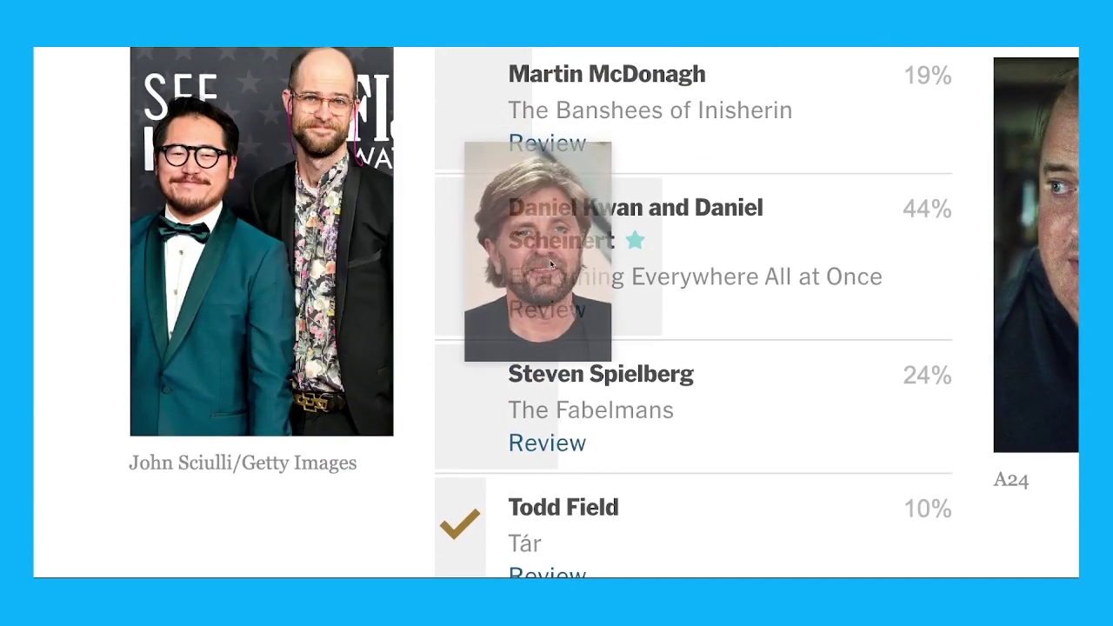
scroll(452, 348, "down", 9)
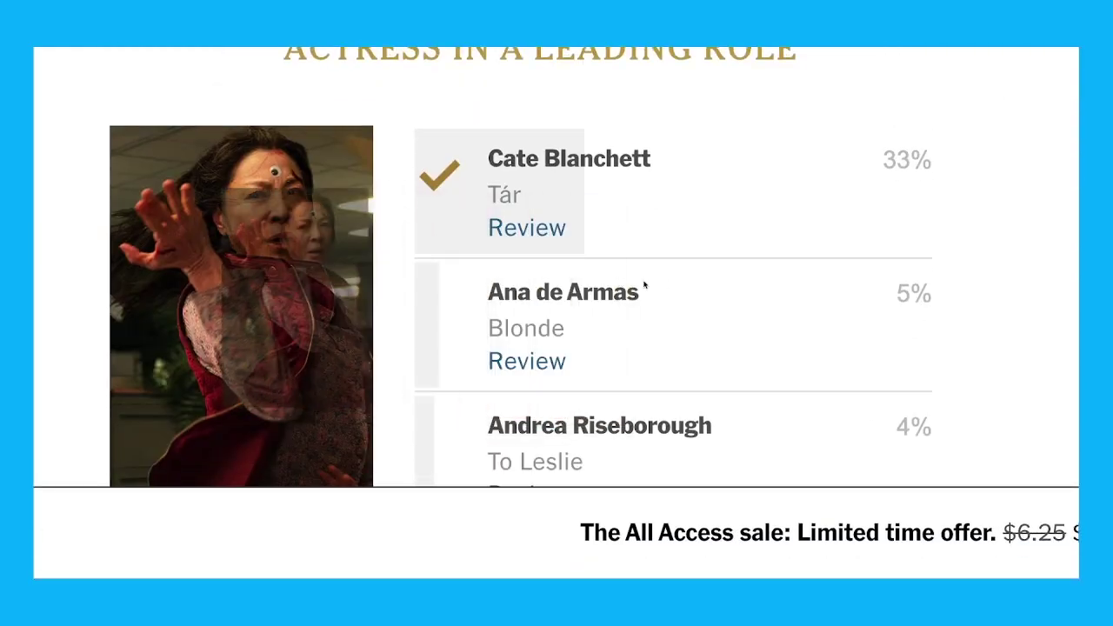
scroll(721, 307, "down", 3)
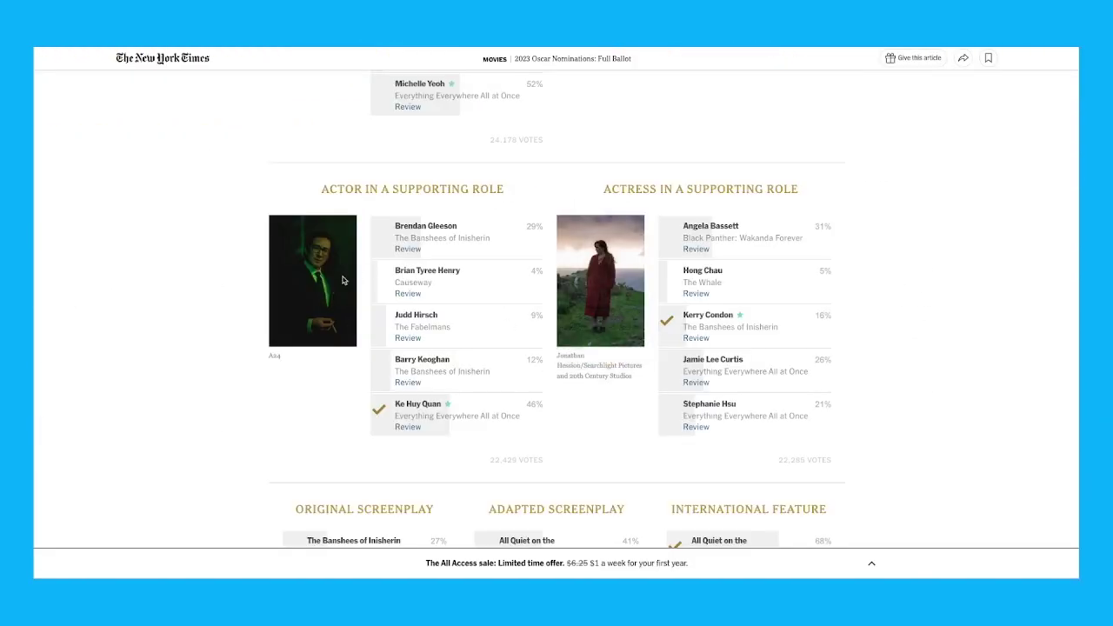
scroll(330, 498, "down", 3)
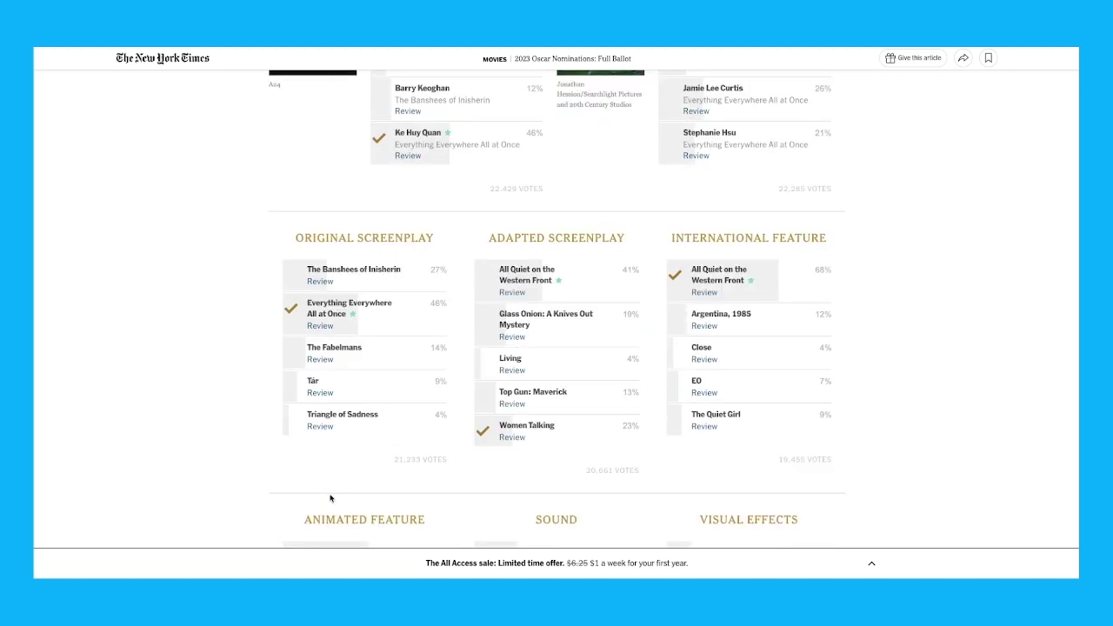
scroll(330, 498, "up", 5)
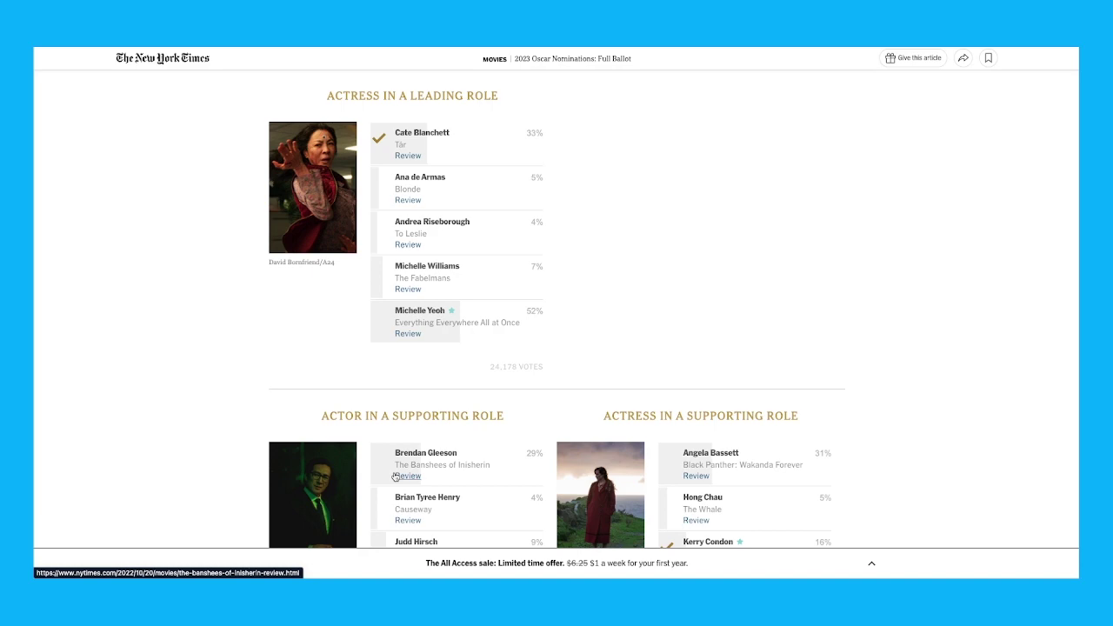
Open DevTools and inspect the lead-actress photo's img element in the Elements panel.
key("ctrl+shift+i")
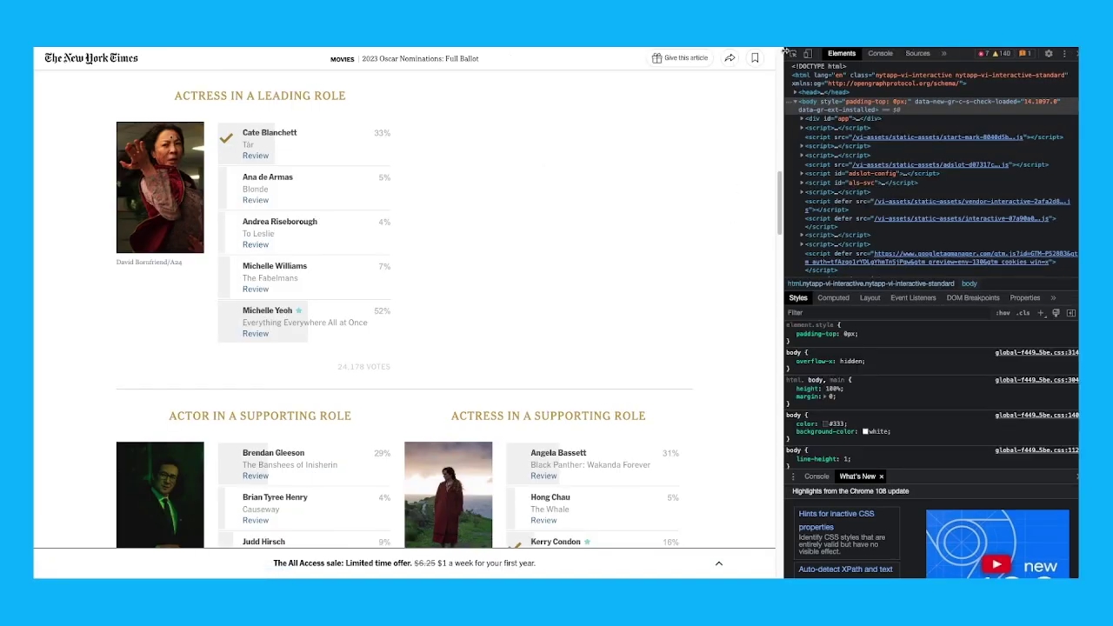
left_click(792, 54)
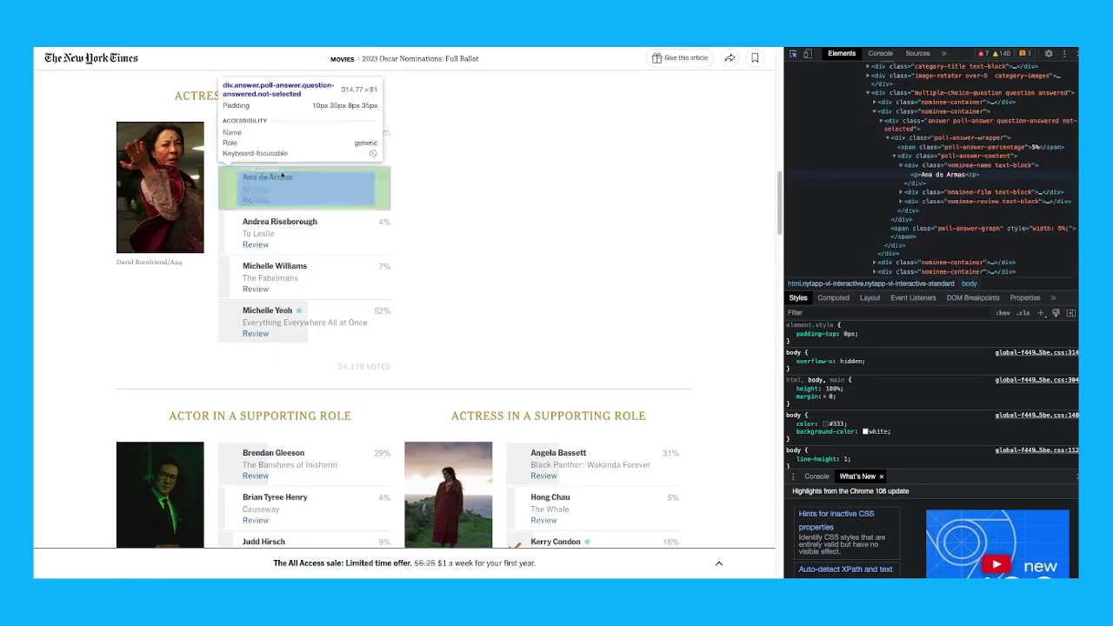
left_click(139, 194)
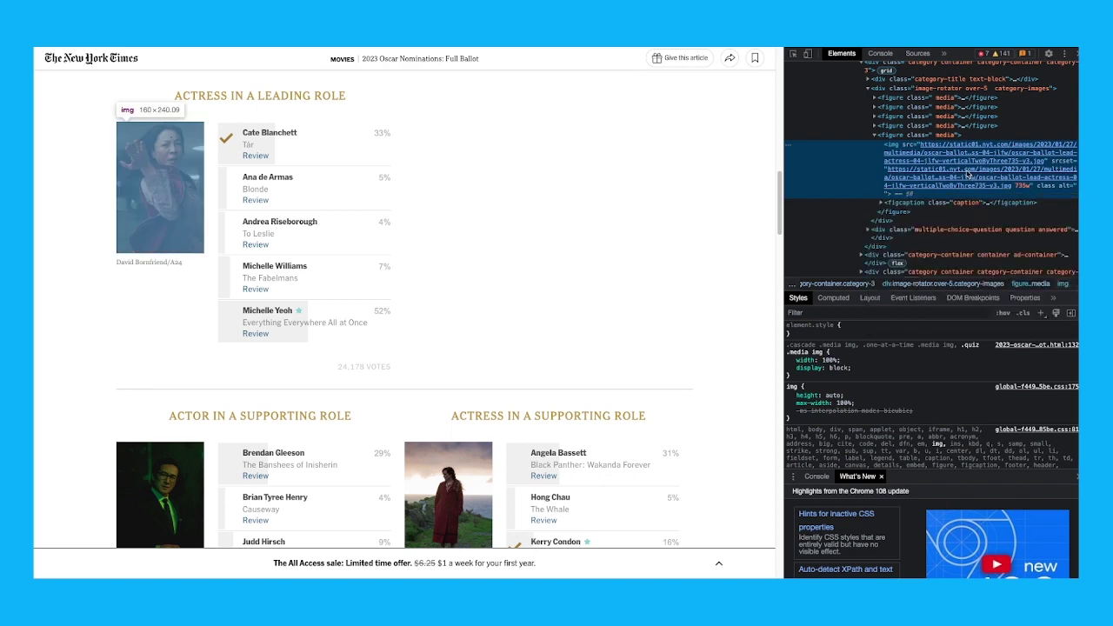
mouse_move(981, 188)
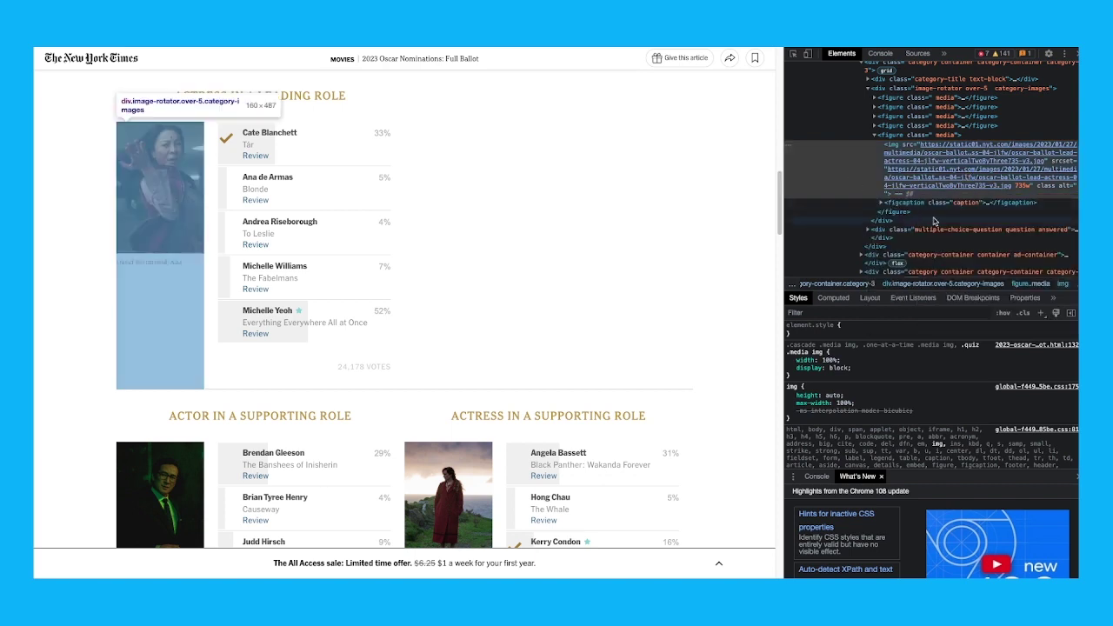
scroll(947, 465, "down", 5)
scroll(947, 465, "up", 5)
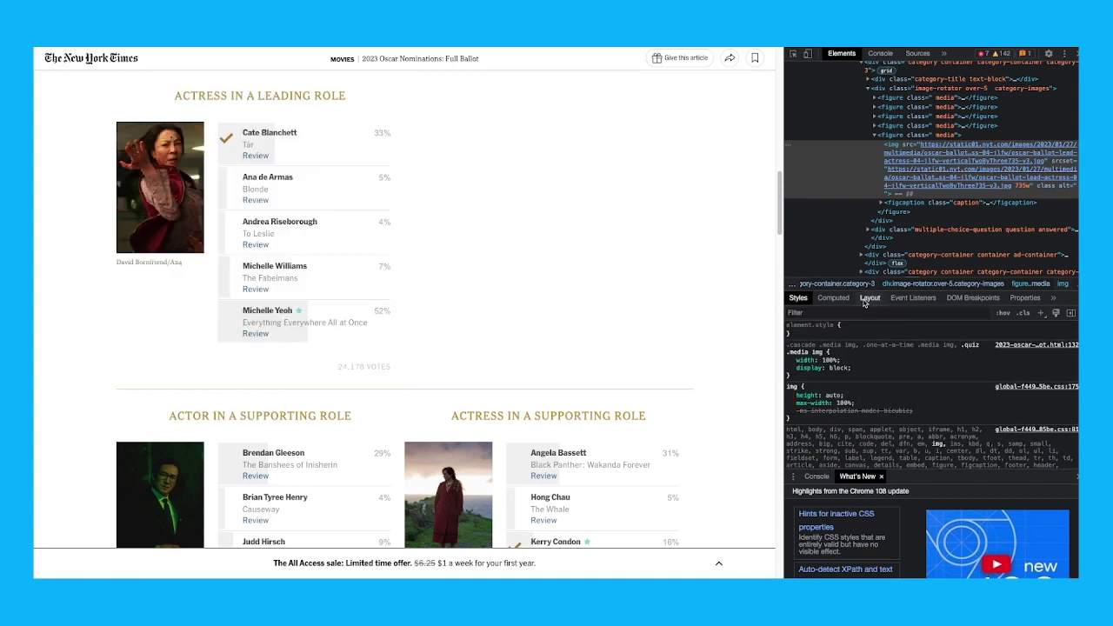
scroll(922, 224, "up", 1)
mouse_move(922, 225)
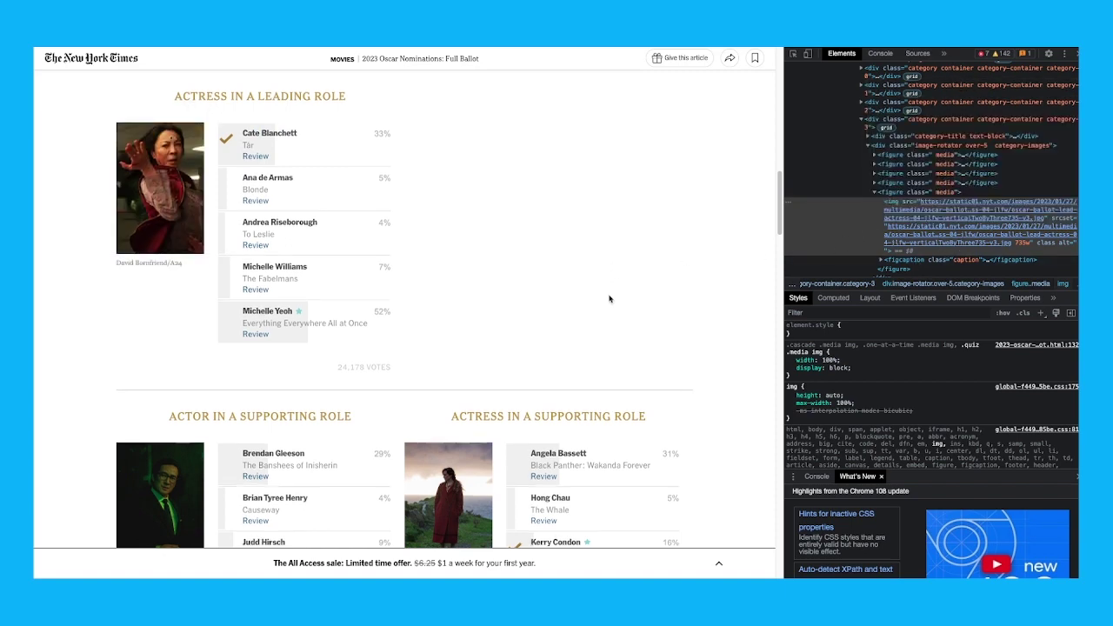
scroll(608, 298, "up", 4)
scroll(889, 233, "down", 2)
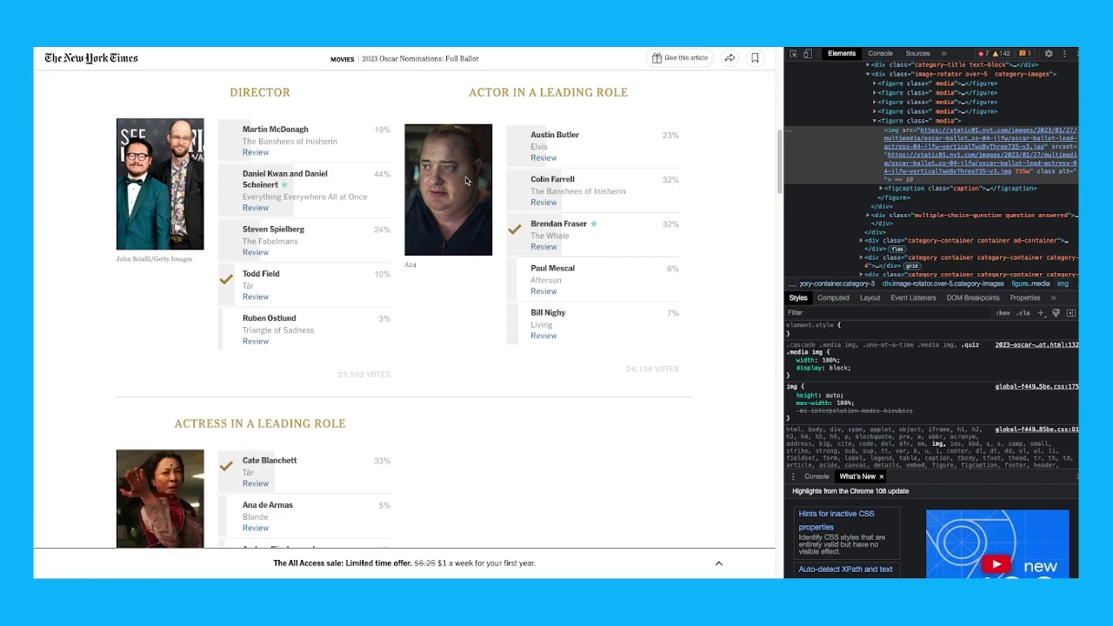
Inspect Brendan Fraser's photo img: 160 × 240 rendered, 735 × 1103 intrinsic, 142 kB.
left_click(795, 56)
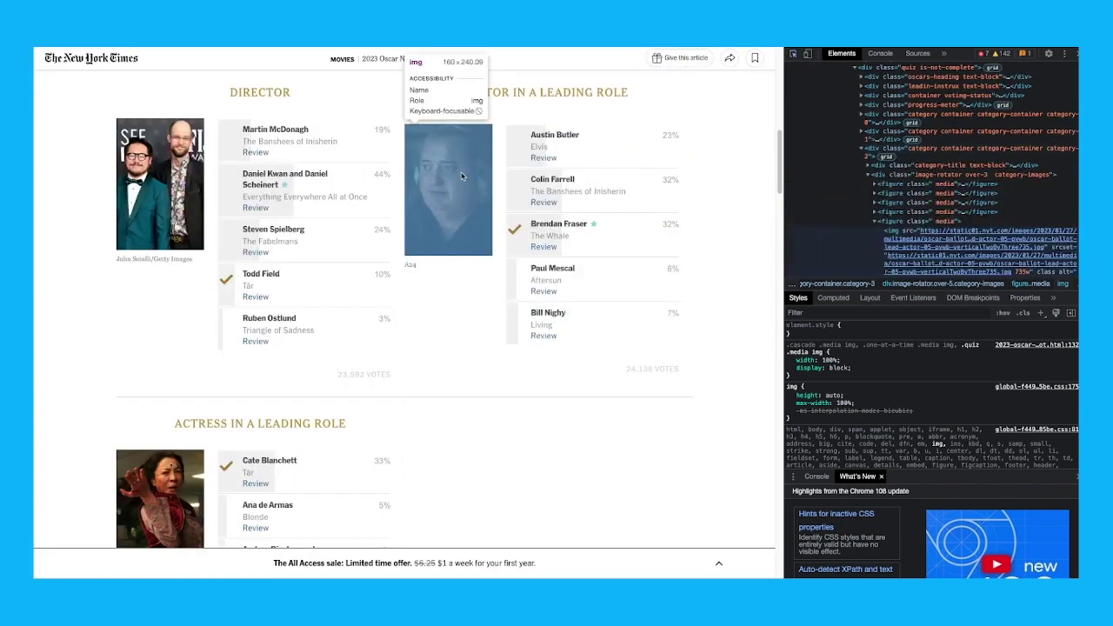
left_click(435, 181)
mouse_move(928, 174)
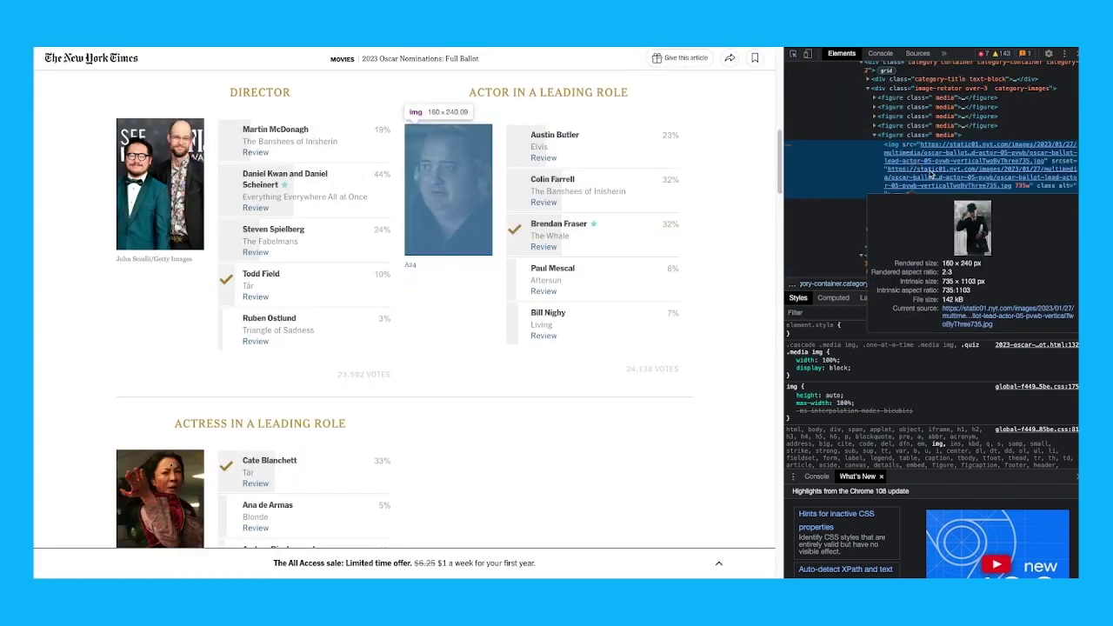
scroll(583, 348, "up", 1)
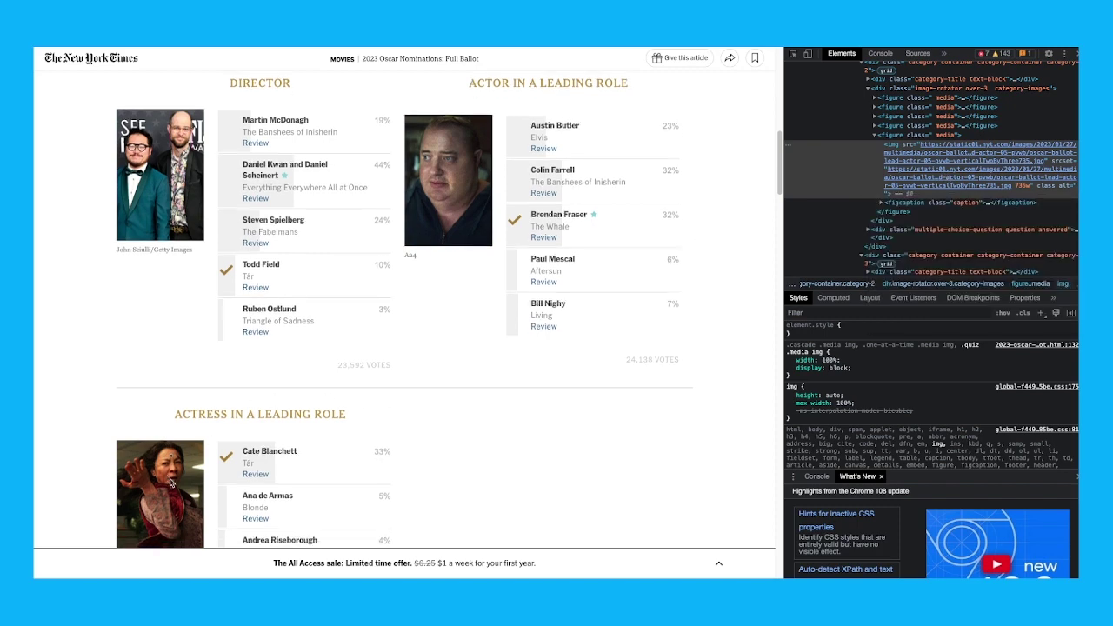
scroll(374, 354, "down", 2)
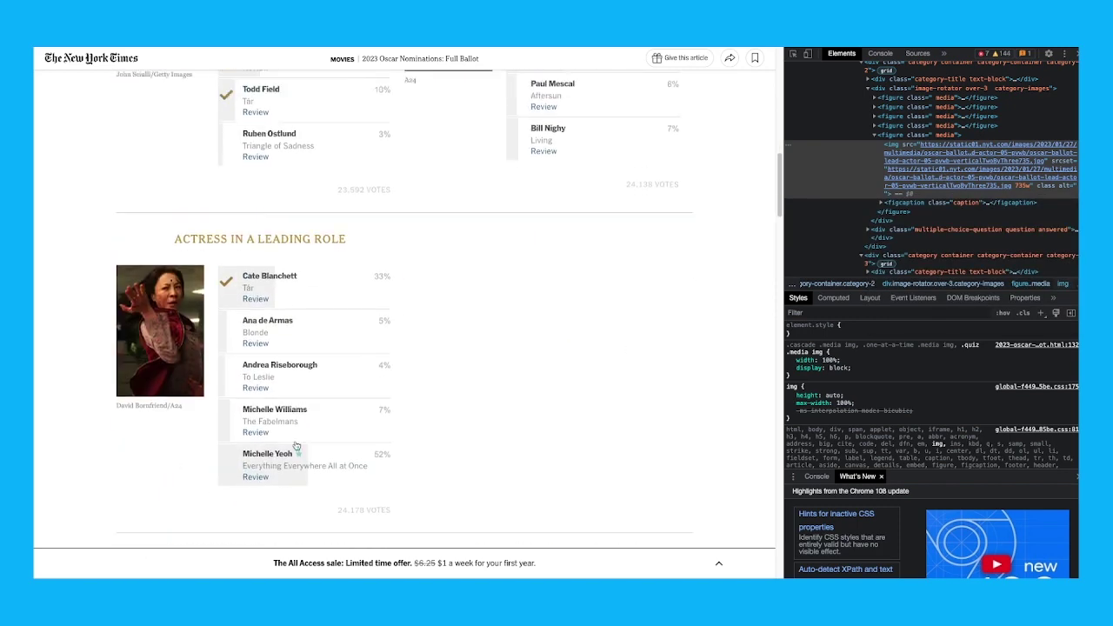
scroll(374, 355, "up", 3)
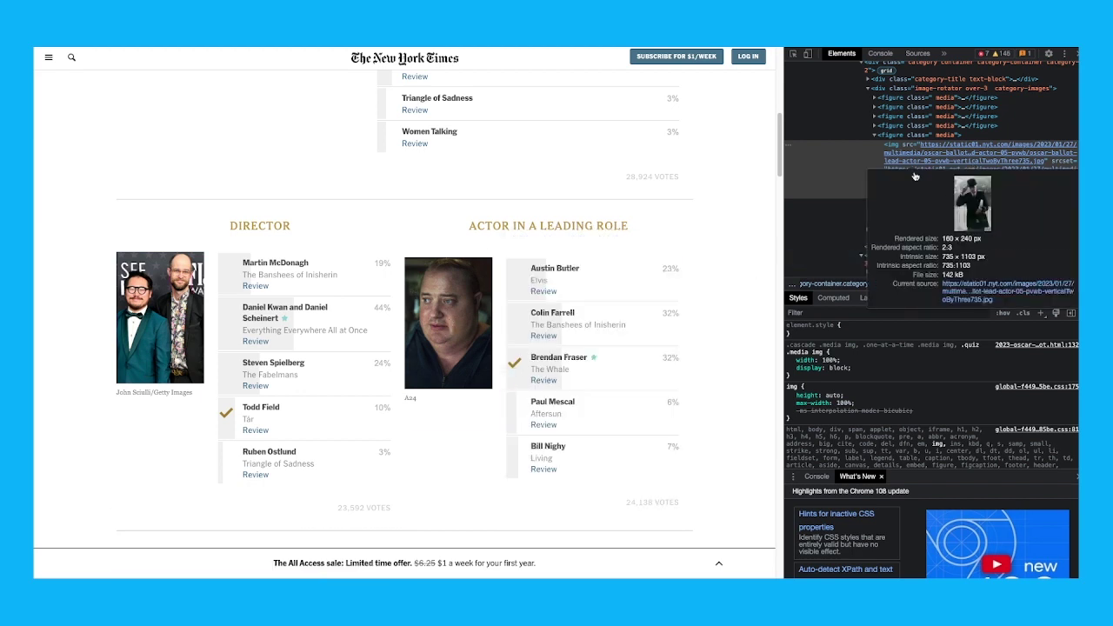
Copy the lead-actor photo's image URL, load it in a new tab, then close that tab.
right_click(948, 166)
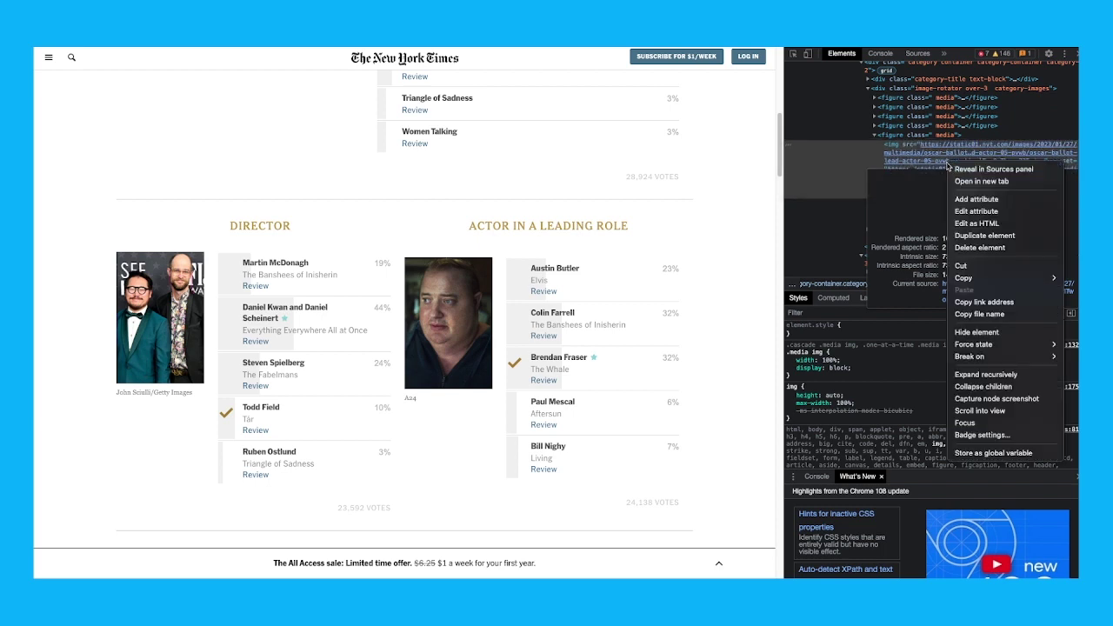
left_click(965, 159)
double_click(956, 171)
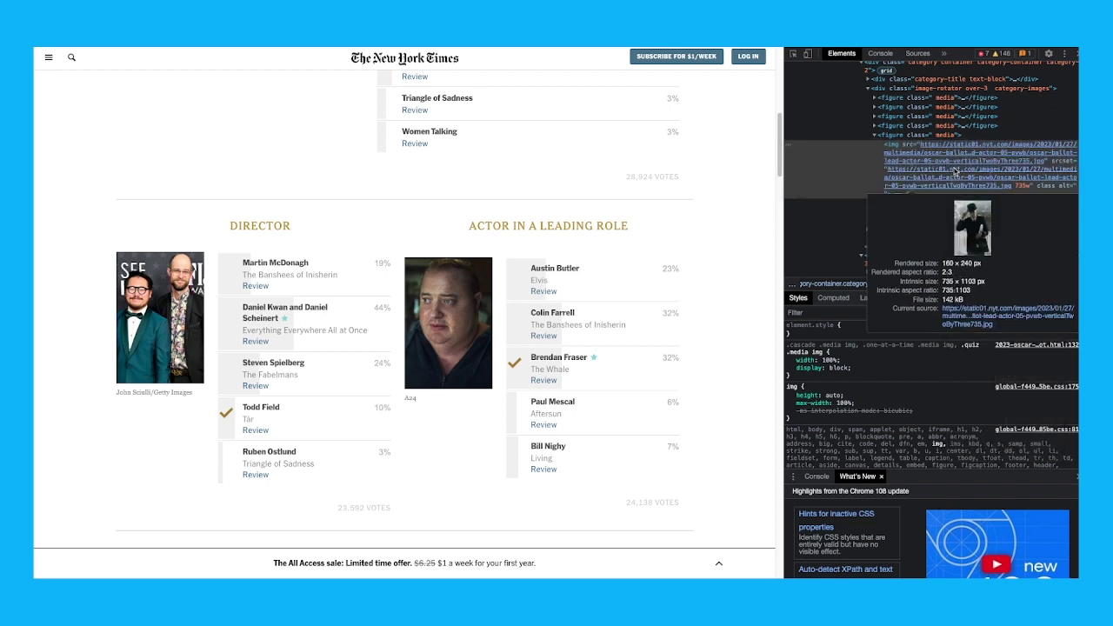
right_click(954, 181)
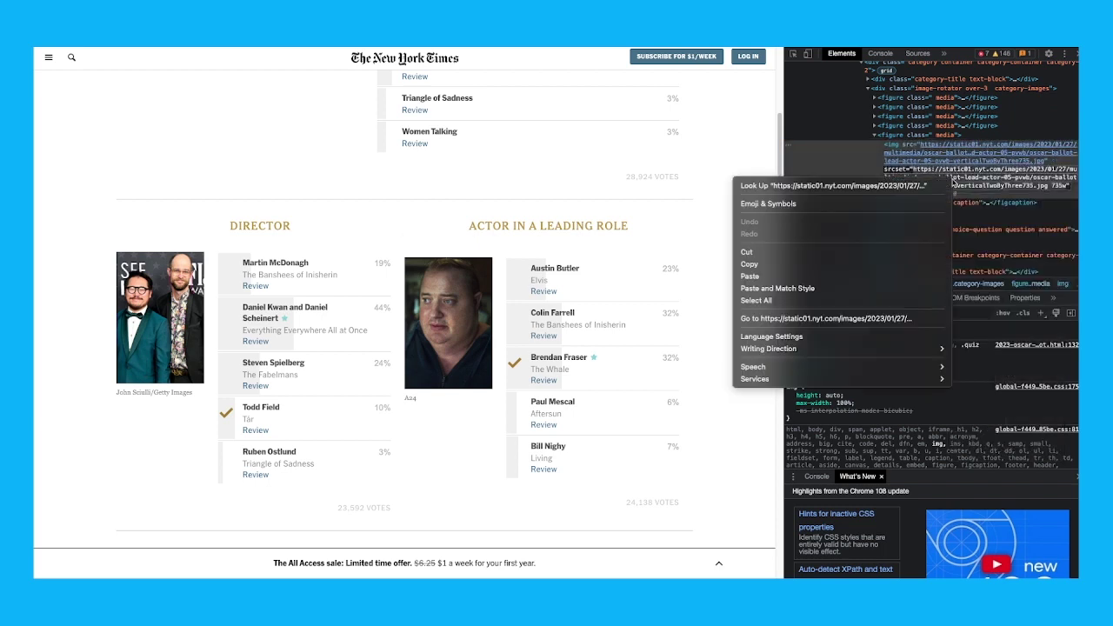
left_click(779, 264)
key("ctrl+t")
key("ctrl+v")
key("Return")
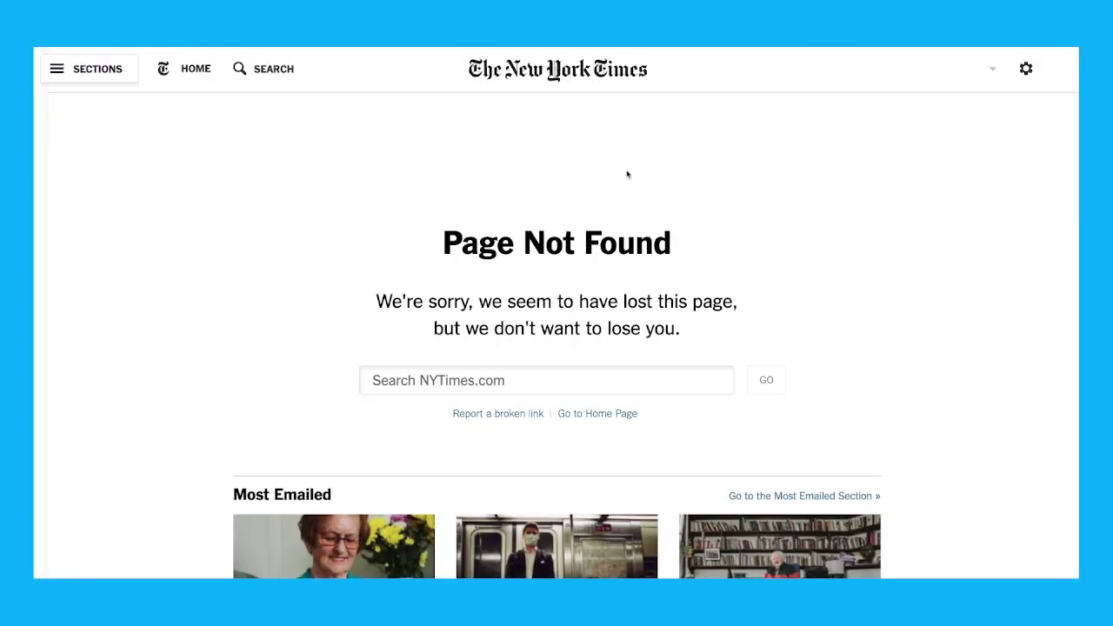
key("ctrl+w")
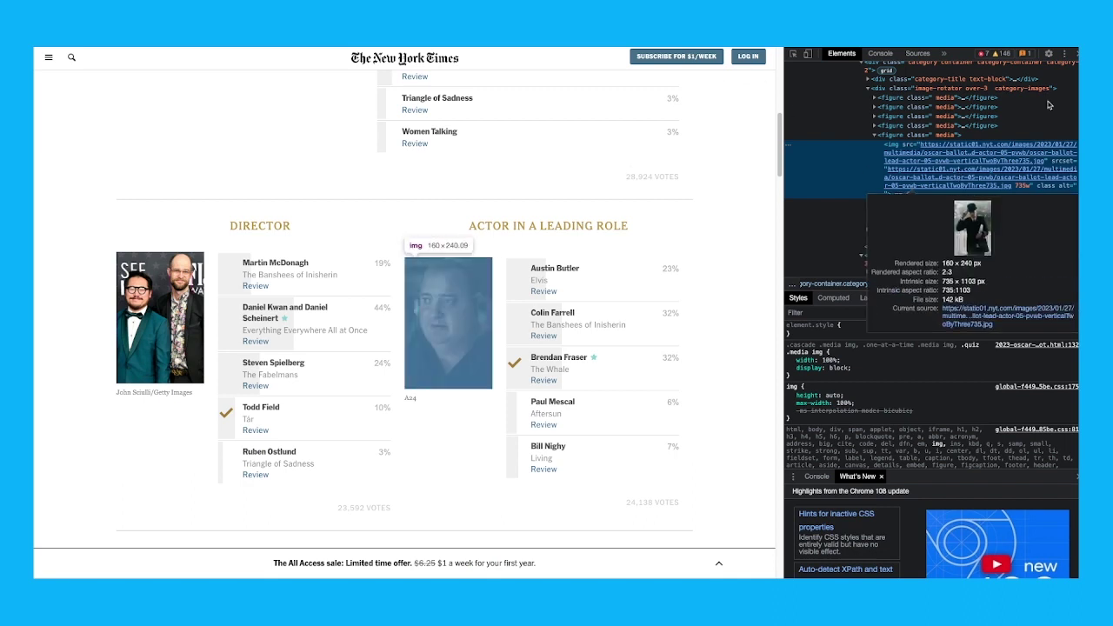
Copy the lead-actor photo's whole img element from the Elements tree.
right_click(982, 154)
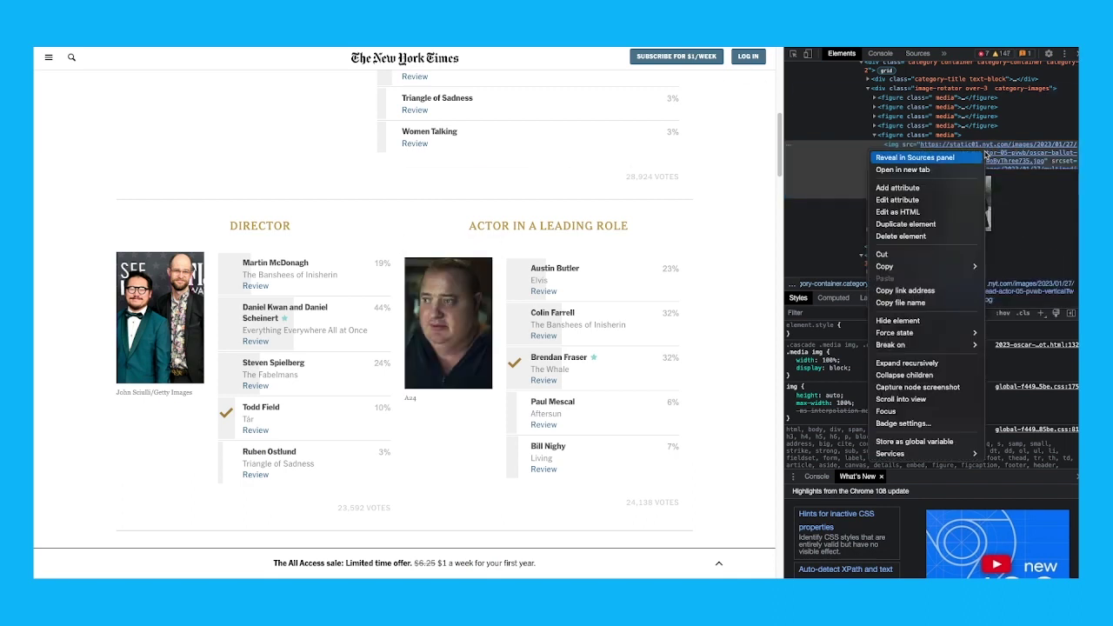
mouse_move(924, 266)
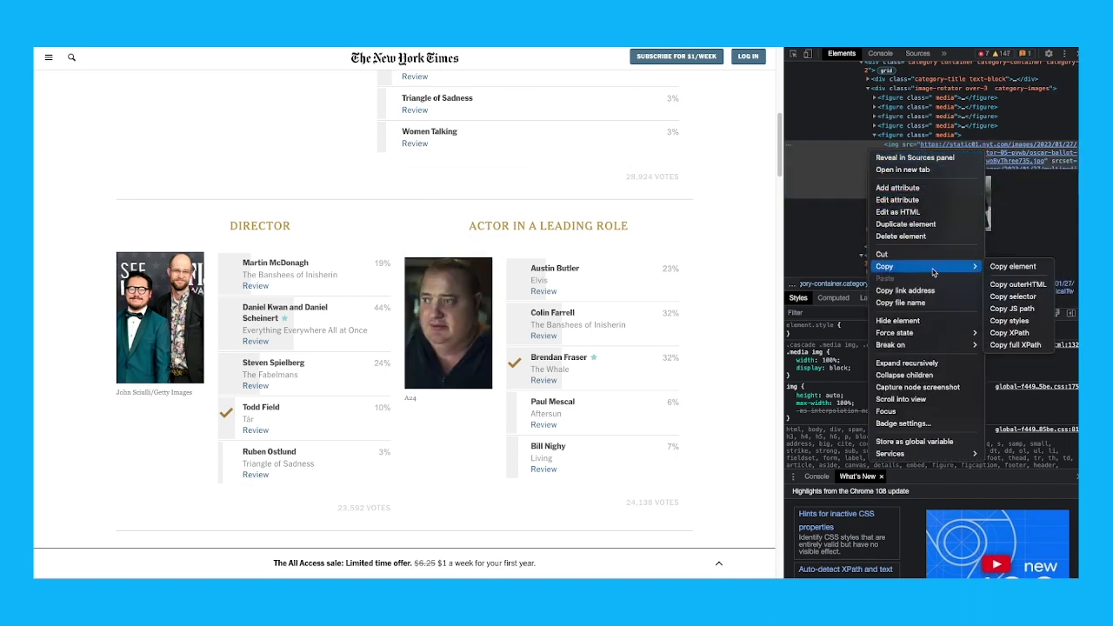
left_click(1015, 266)
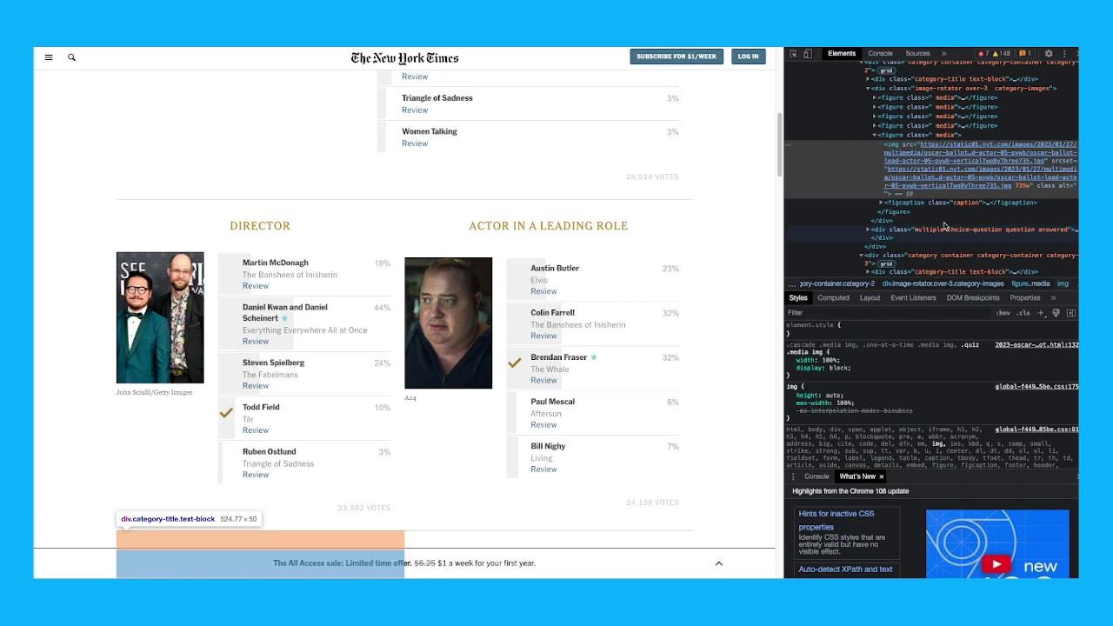
Locate the Director and lead-actress photos' img nodes with the element picker.
mouse_move(948, 147)
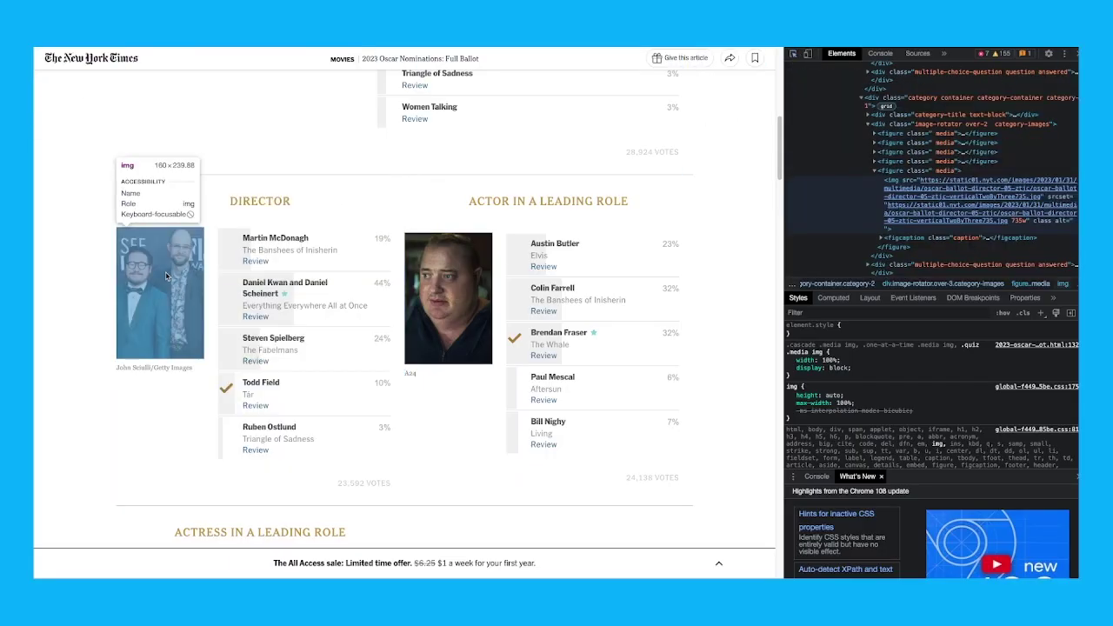
left_click(167, 277)
mouse_move(974, 174)
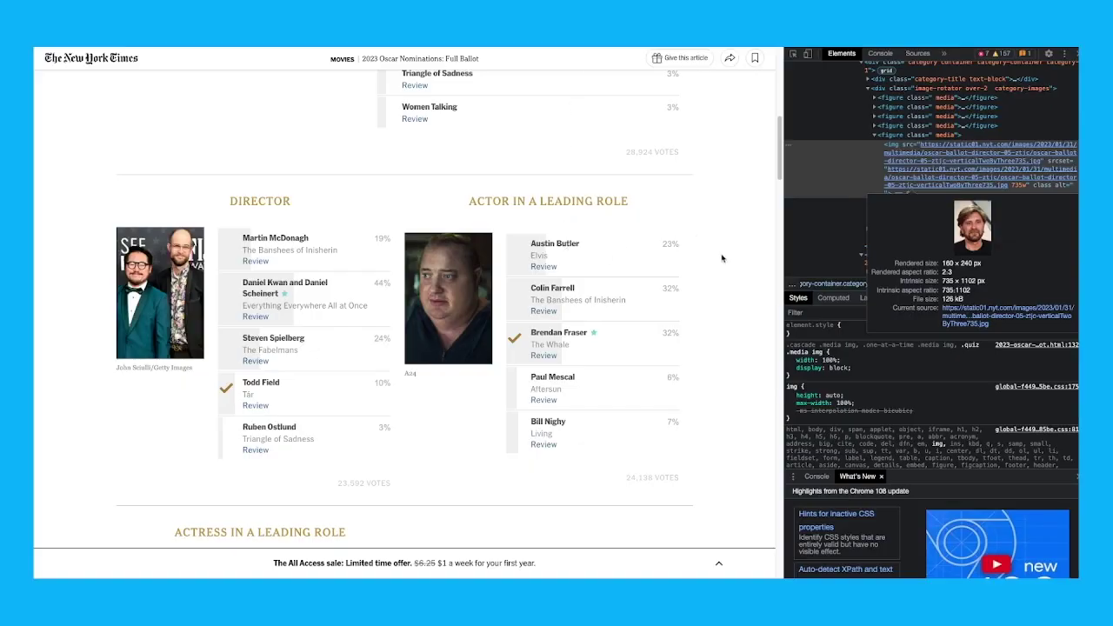
scroll(721, 259, "down", 6)
scroll(621, 286, "up", 1)
scroll(678, 261, "down", 1)
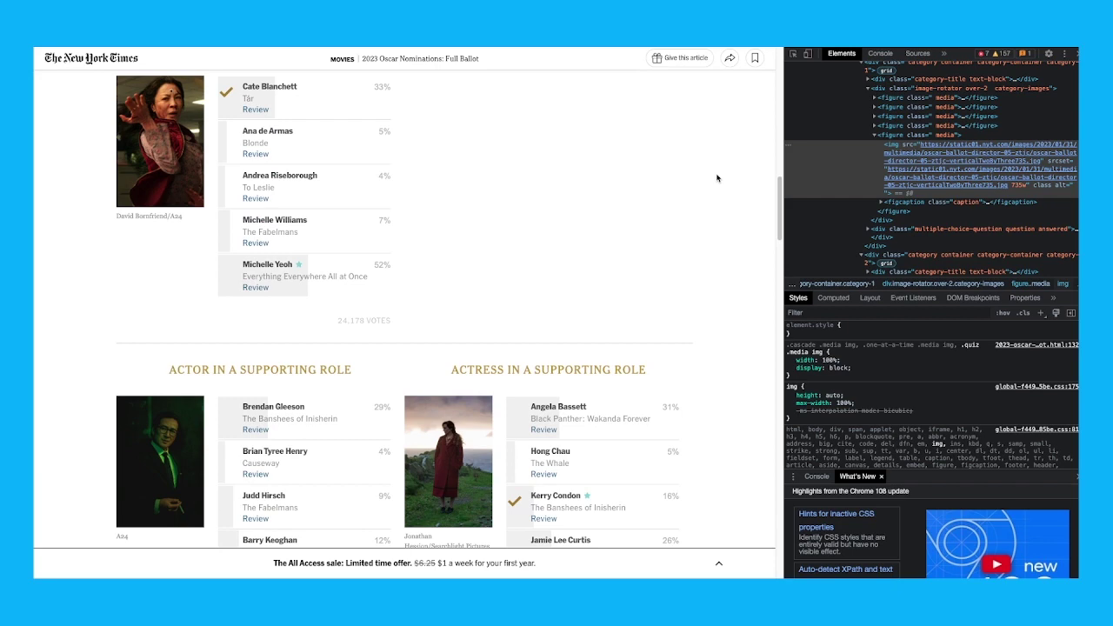
key("ctrl+shift+c")
scroll(509, 235, "up", 2)
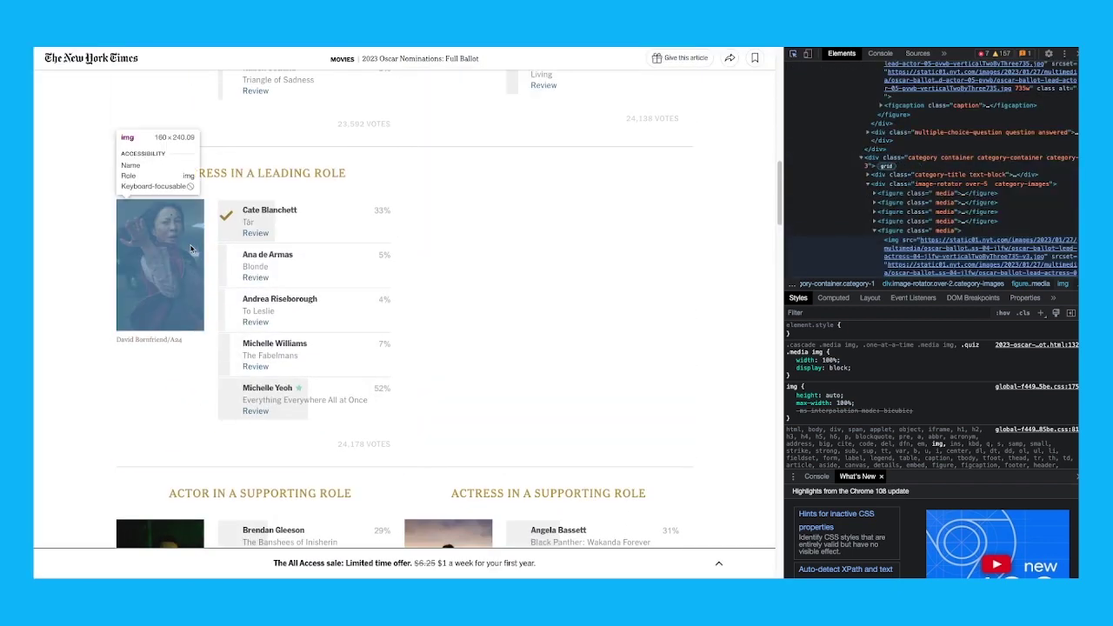
left_click(192, 249)
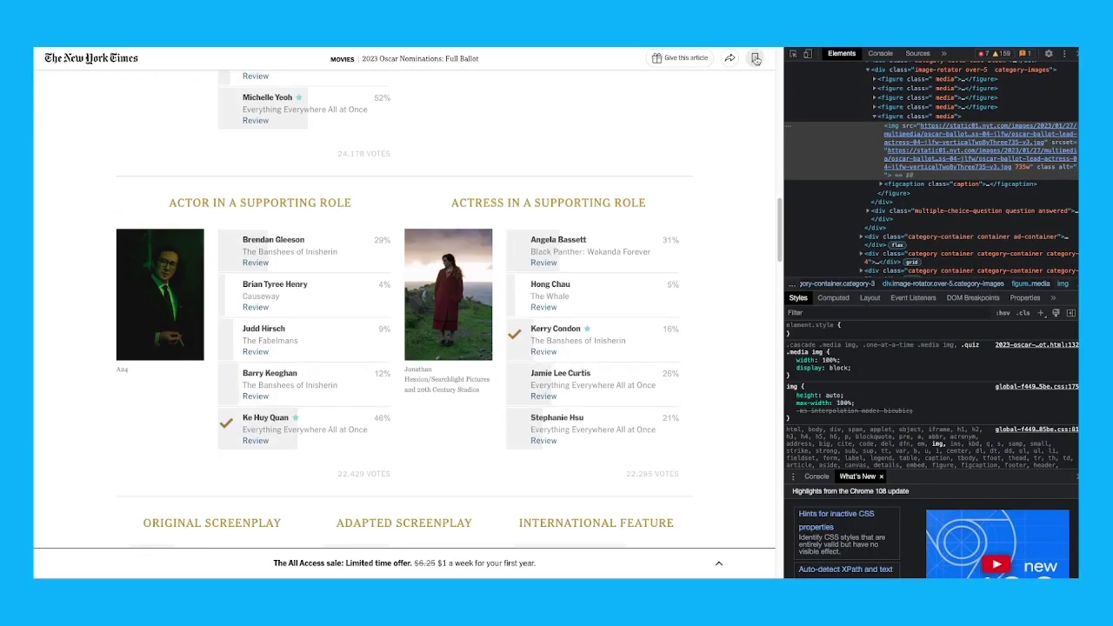
Locate and preview the supporting-actor and supporting-actress photos' img nodes.
left_click(792, 54)
left_click(171, 292)
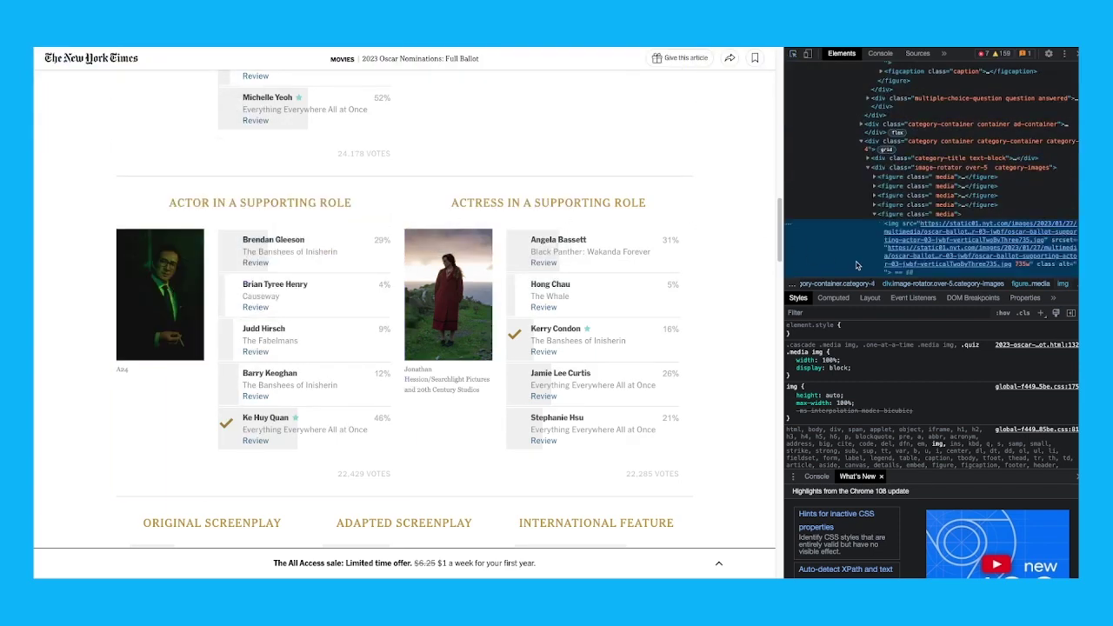
mouse_move(967, 226)
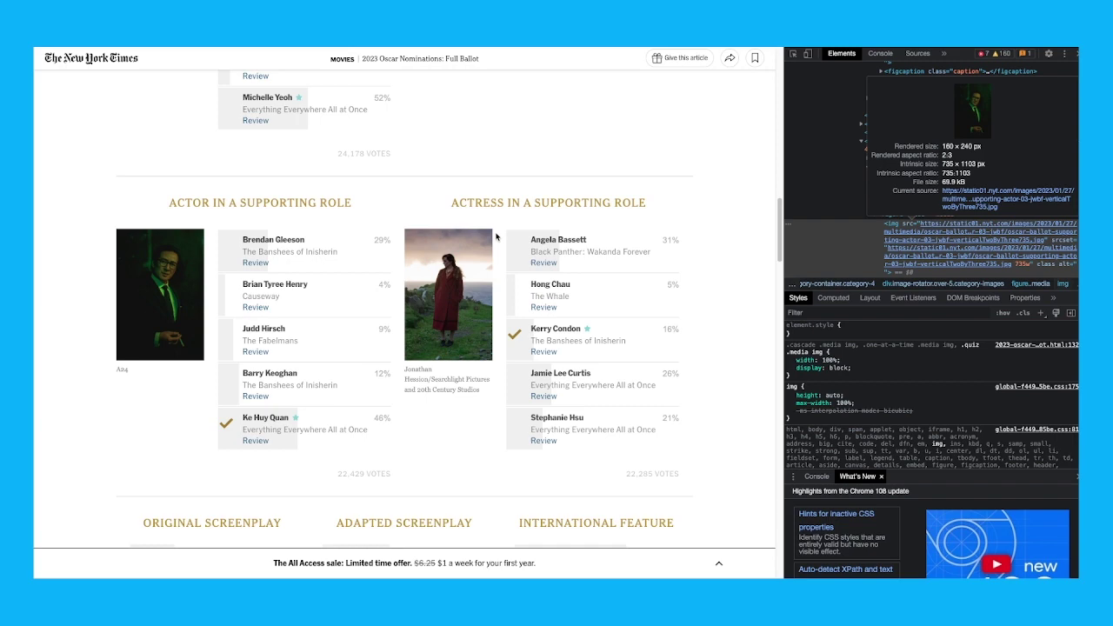
left_click(792, 55)
left_click(448, 287)
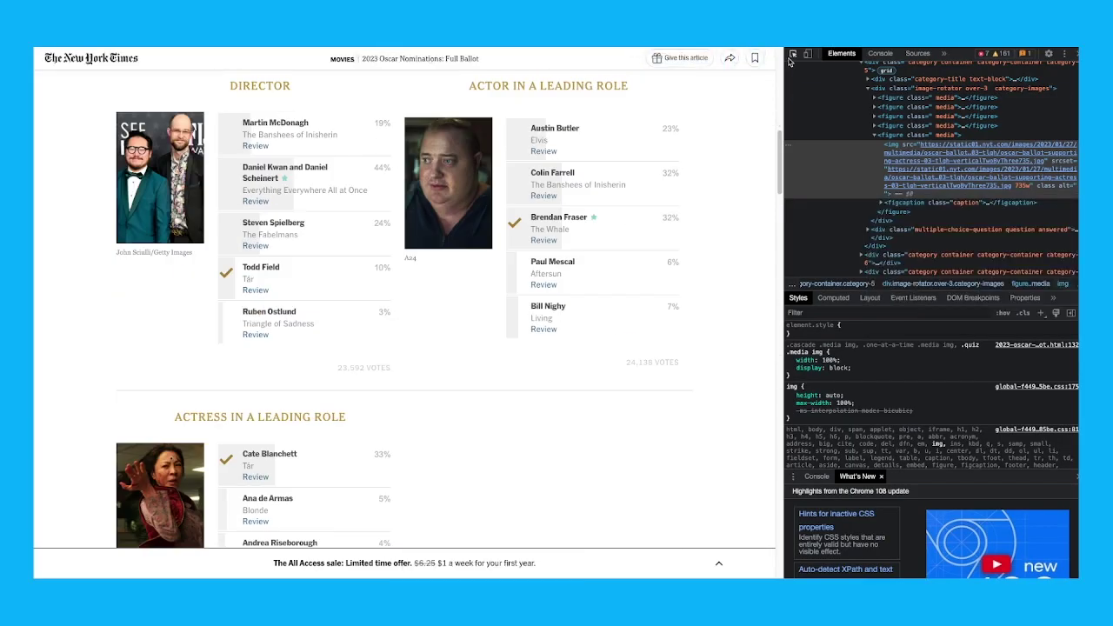
key("ctrl+shift+c")
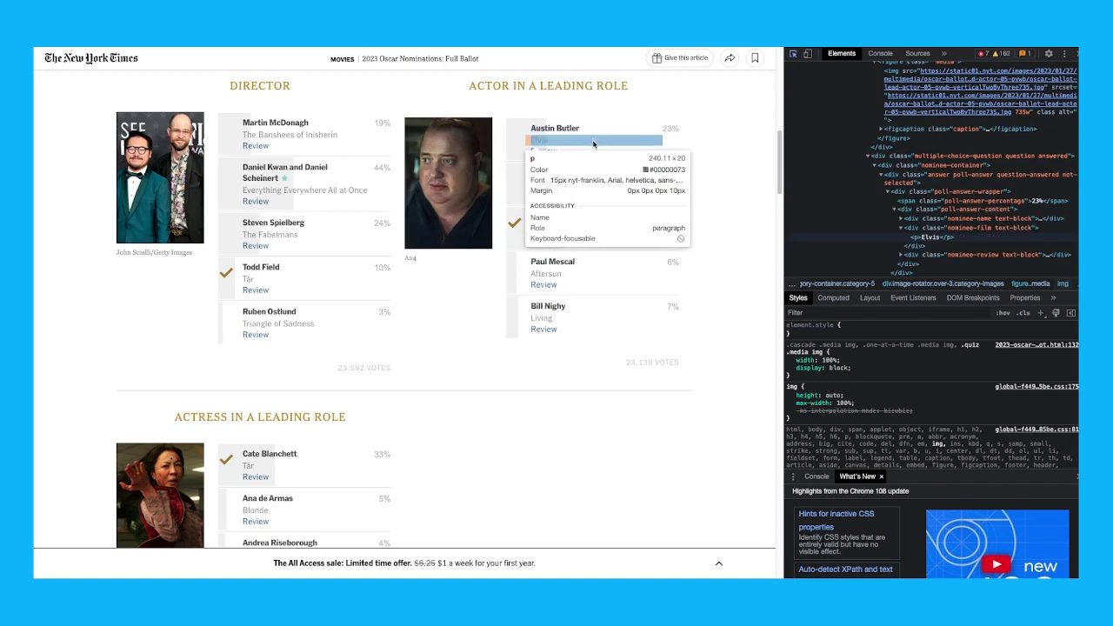
Inspect Daniel Kwan's name in the Director list and browse its markup.
left_click(295, 179)
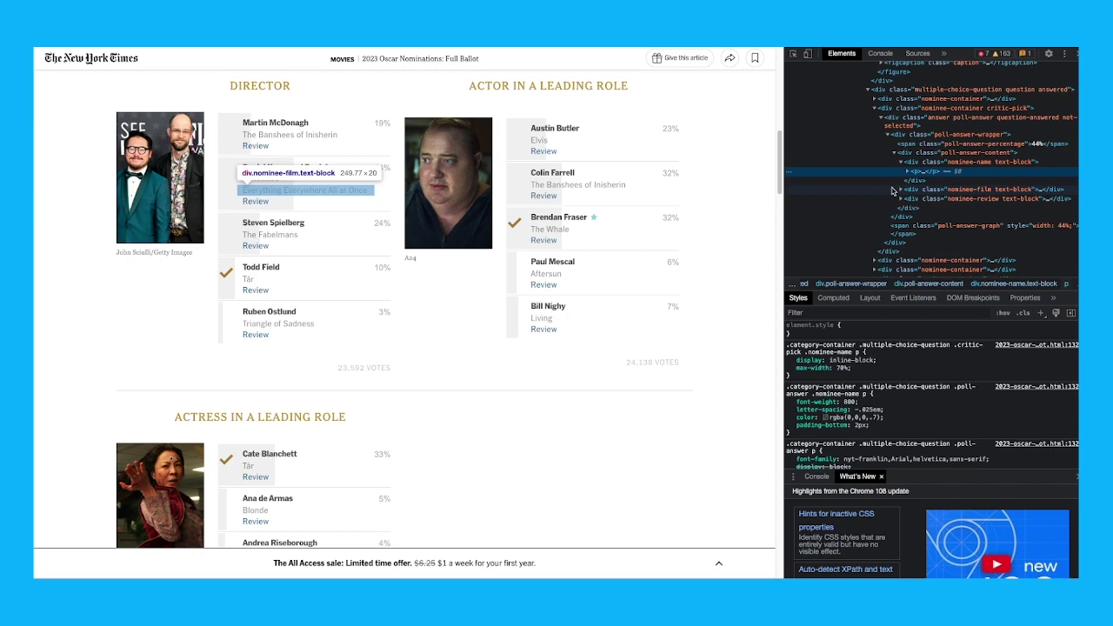
scroll(893, 190, "up", 6)
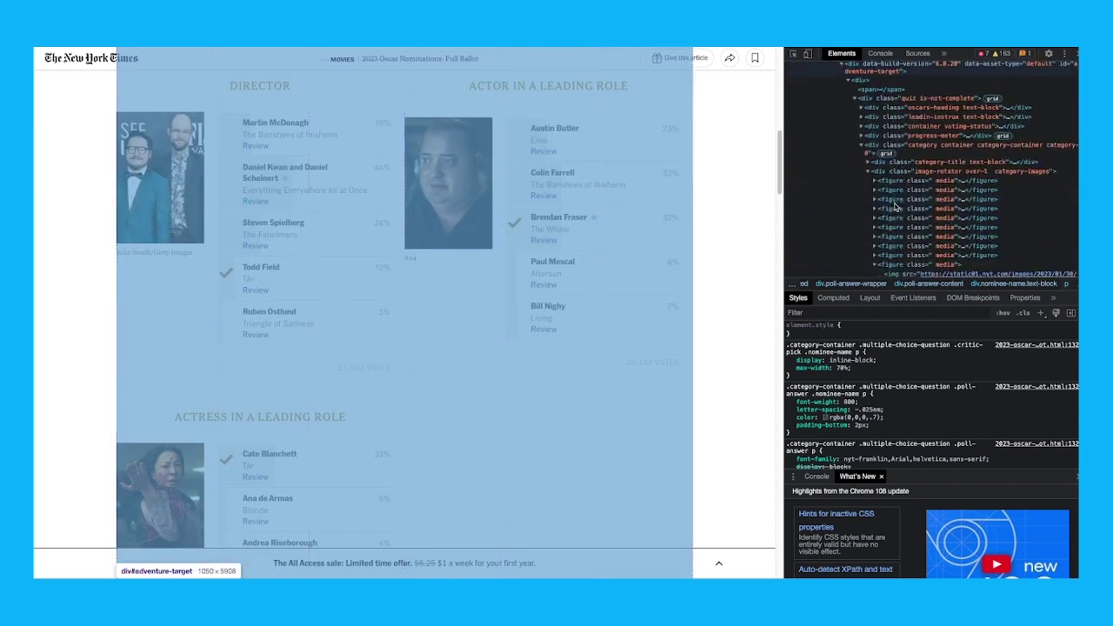
scroll(928, 167, "down", 2)
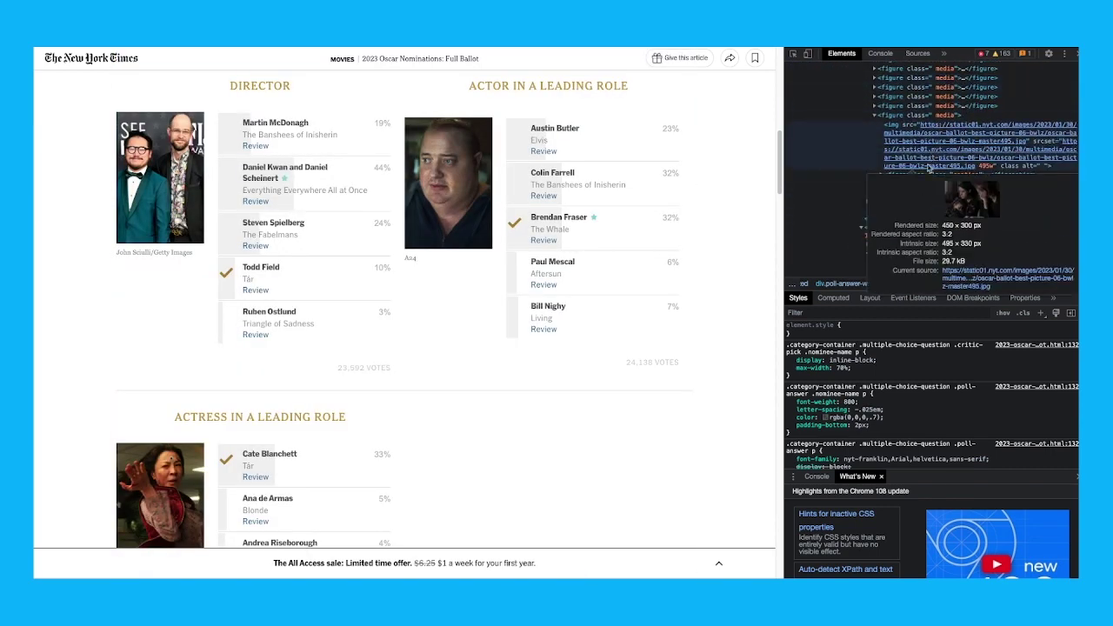
scroll(861, 187, "down", 3)
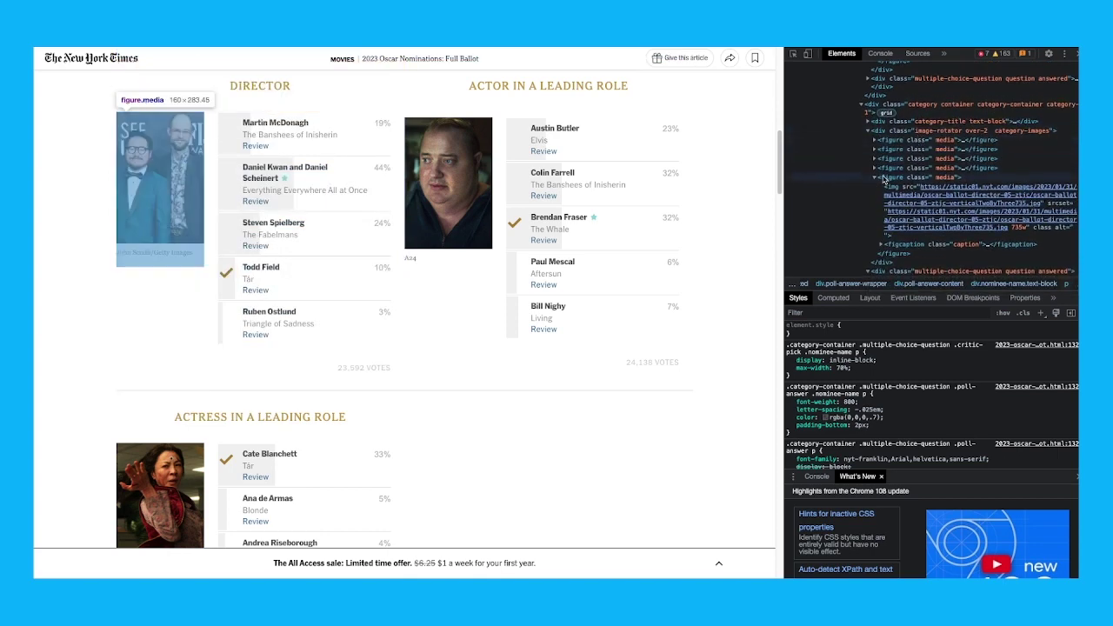
scroll(878, 171, "up", 3)
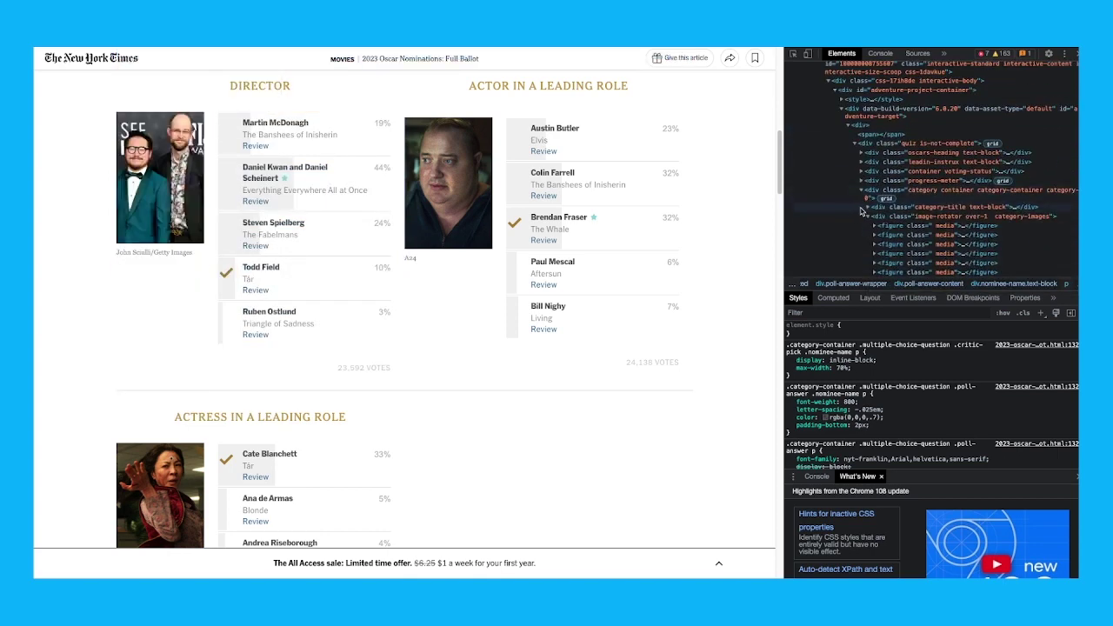
scroll(860, 204, "up", 3)
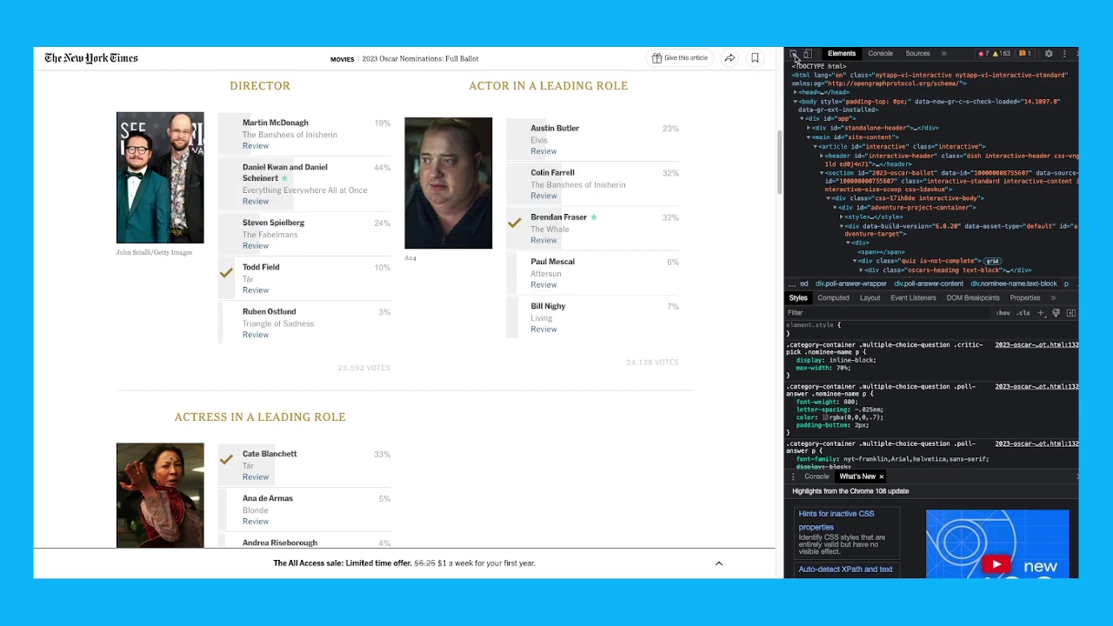
Inspect Brendan Gleeson's answer row, showing class 'poll-answer question-answered not-selected'.
left_click(794, 55)
scroll(553, 416, "down", 5)
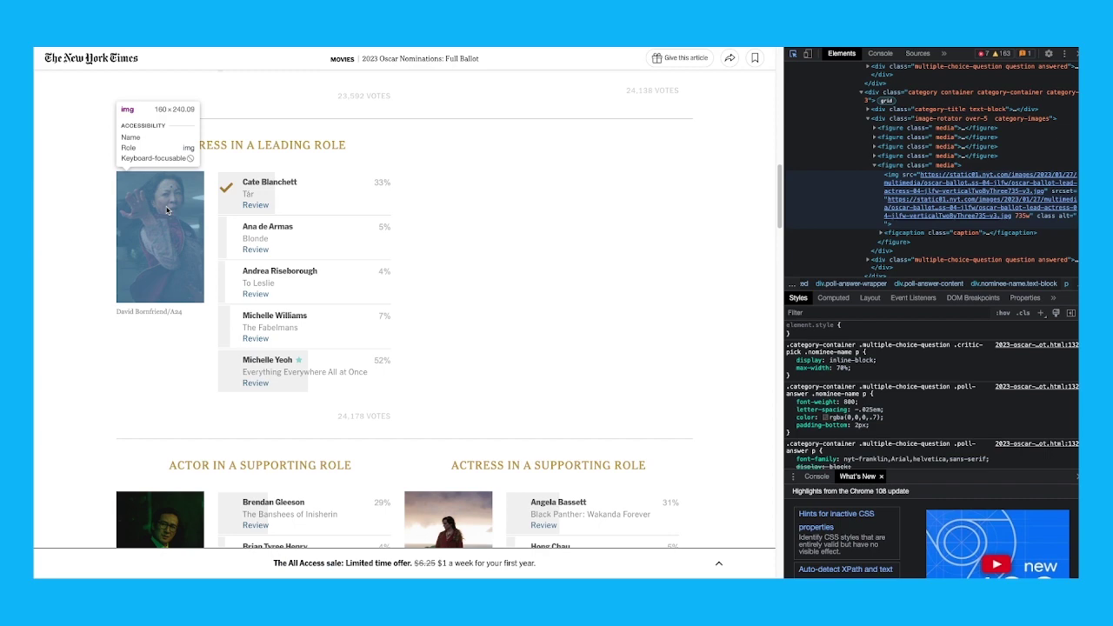
scroll(217, 261, "down", 3)
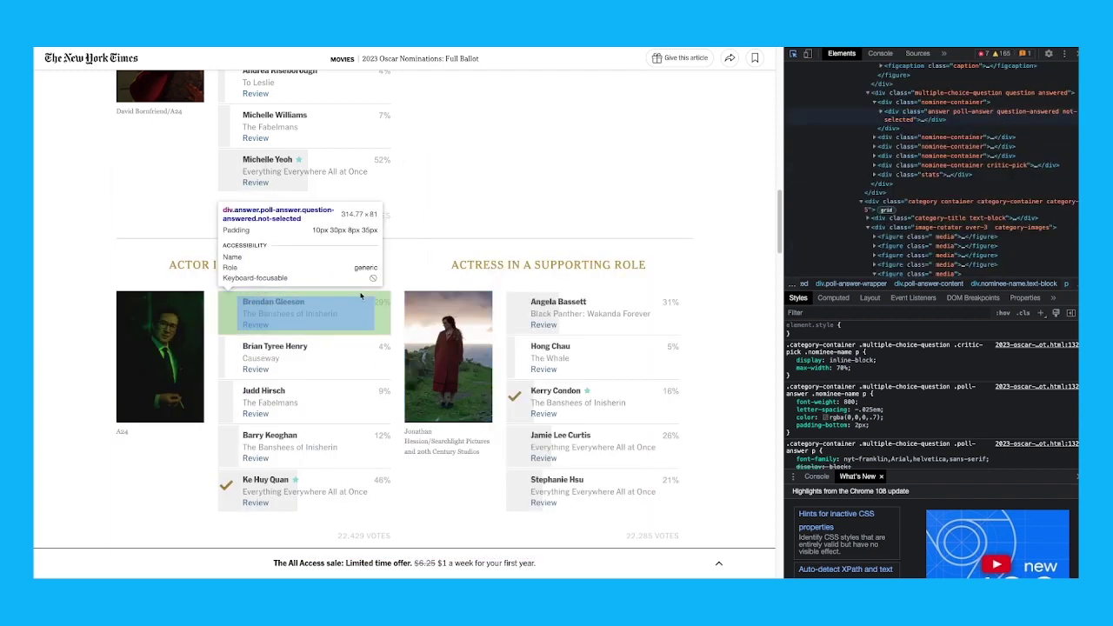
left_click(362, 296)
left_click(792, 54)
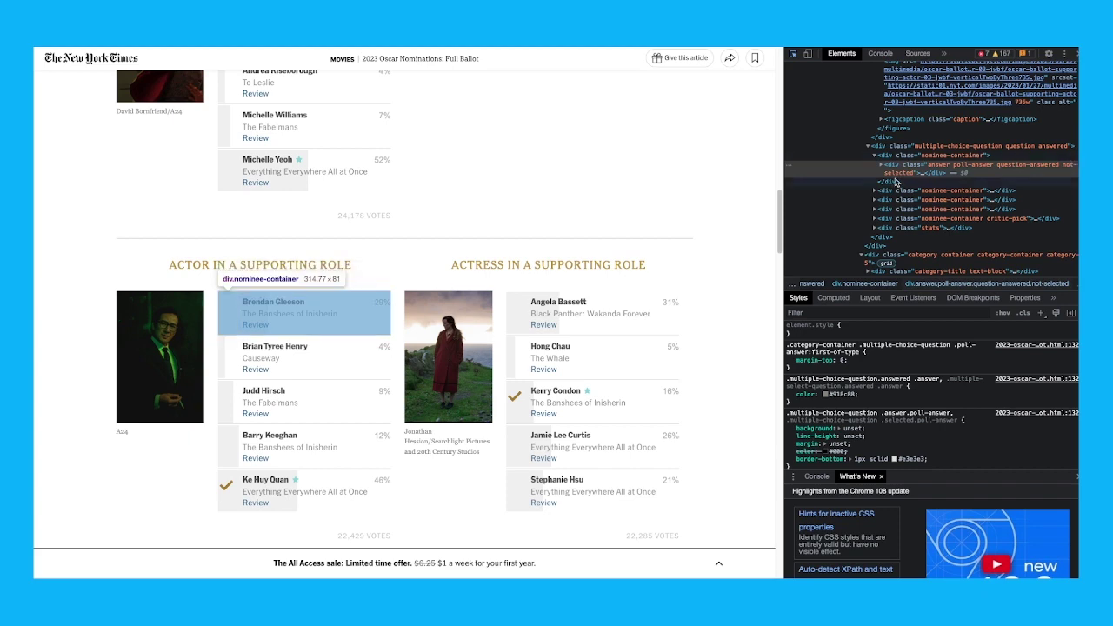
Inspect Ke Huy Quan's name and answer elements, then the supporting-actor photo img (160 × 240, 69.9 kB).
scroll(895, 174, "up", 10)
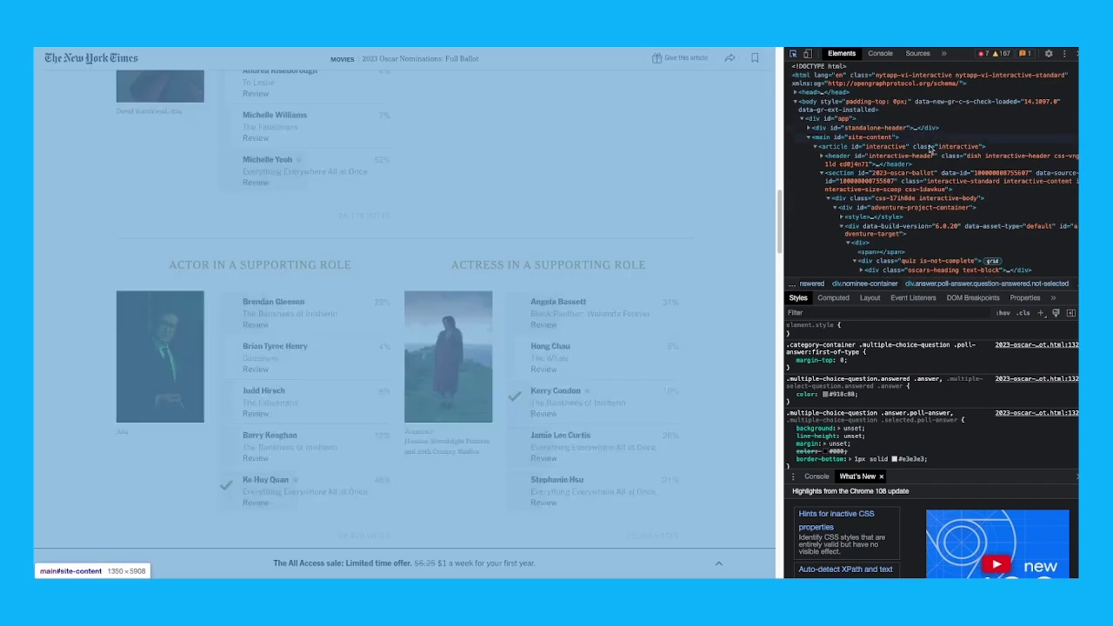
scroll(858, 248, "down", 1)
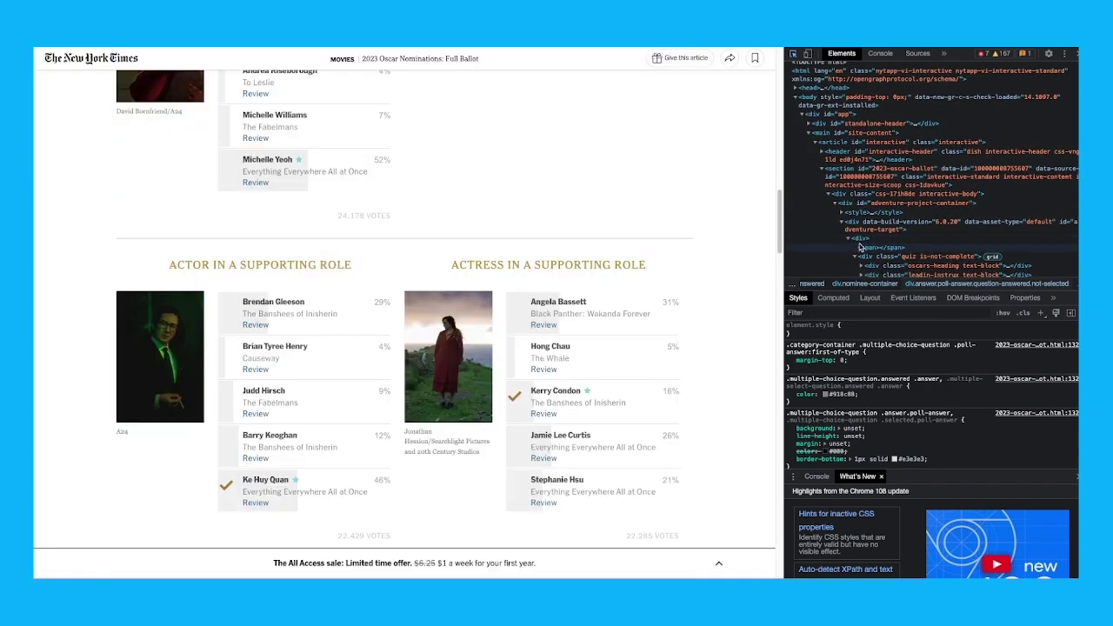
key("ctrl+shift+c")
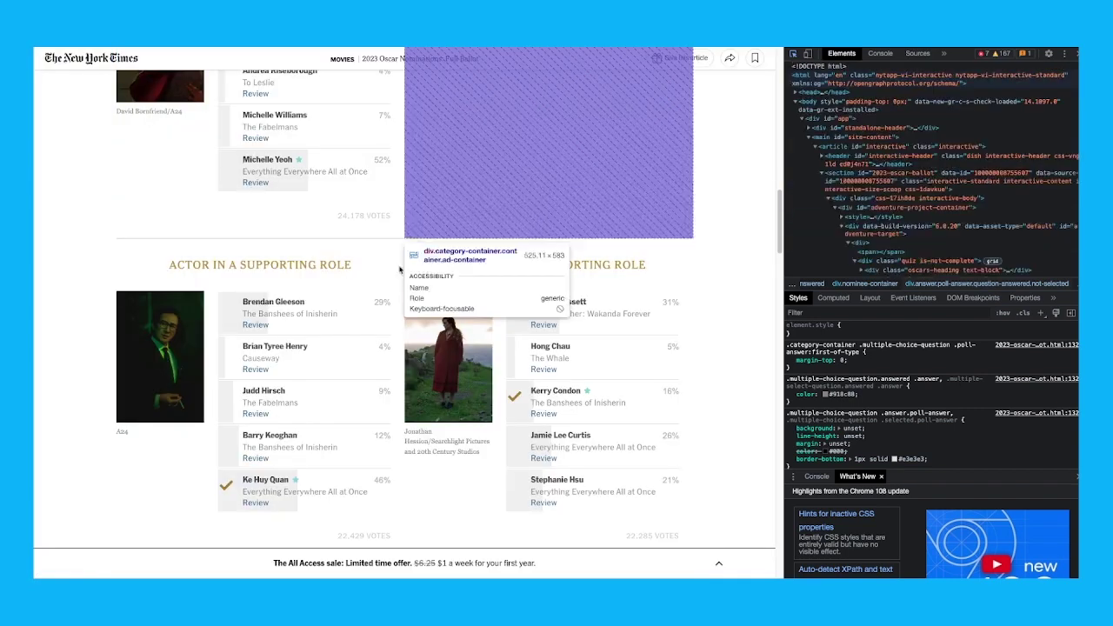
left_click(361, 482)
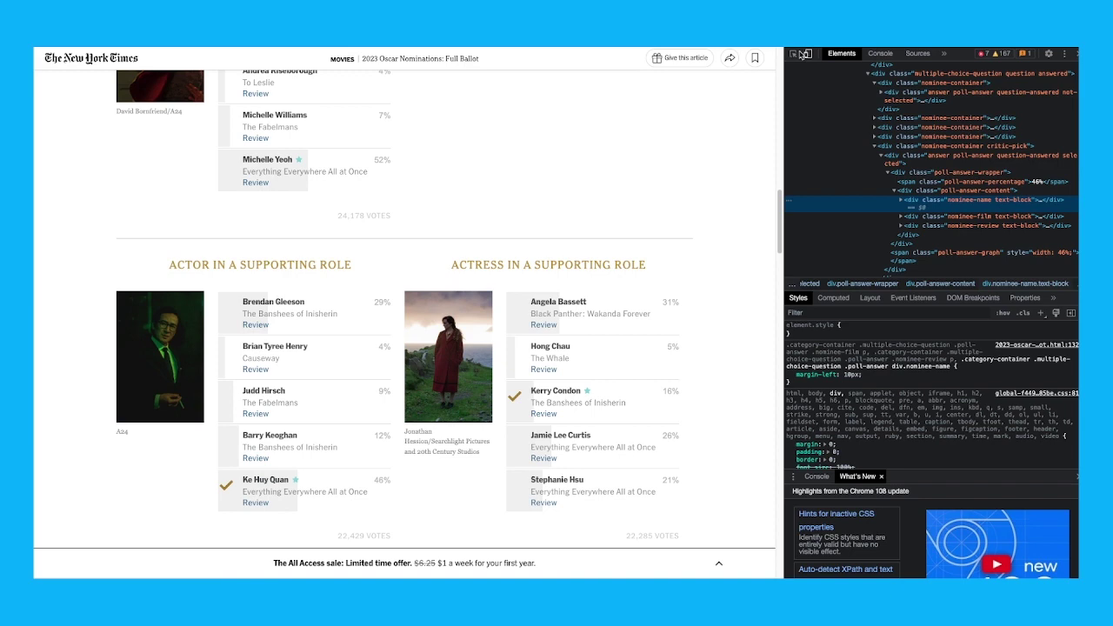
key("ctrl+shift+c")
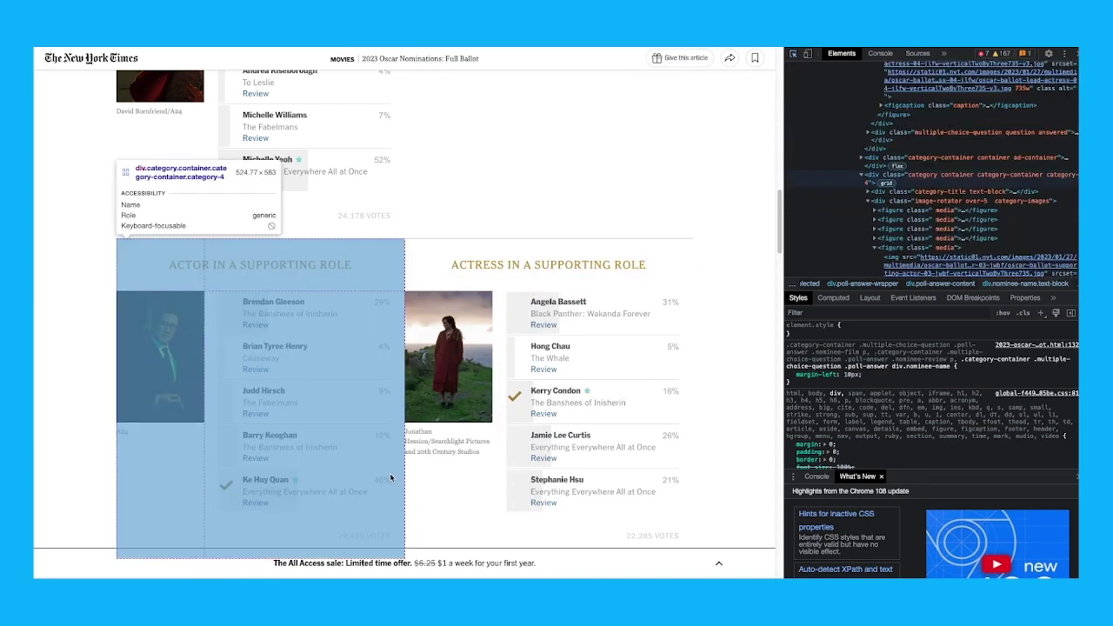
left_click(220, 502)
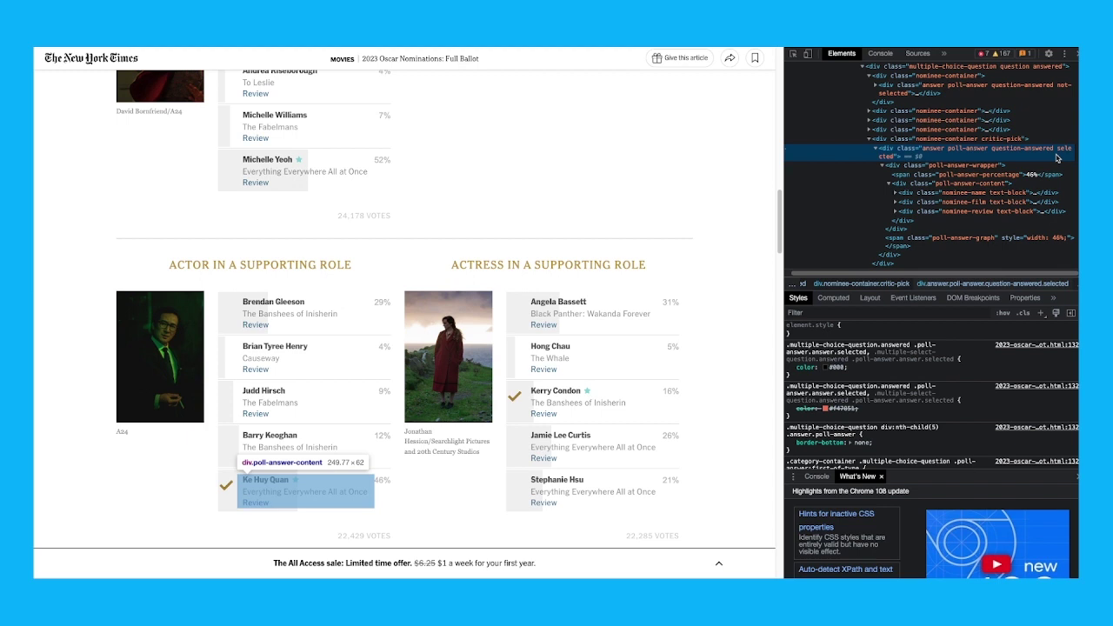
left_click(792, 53)
left_click(166, 348)
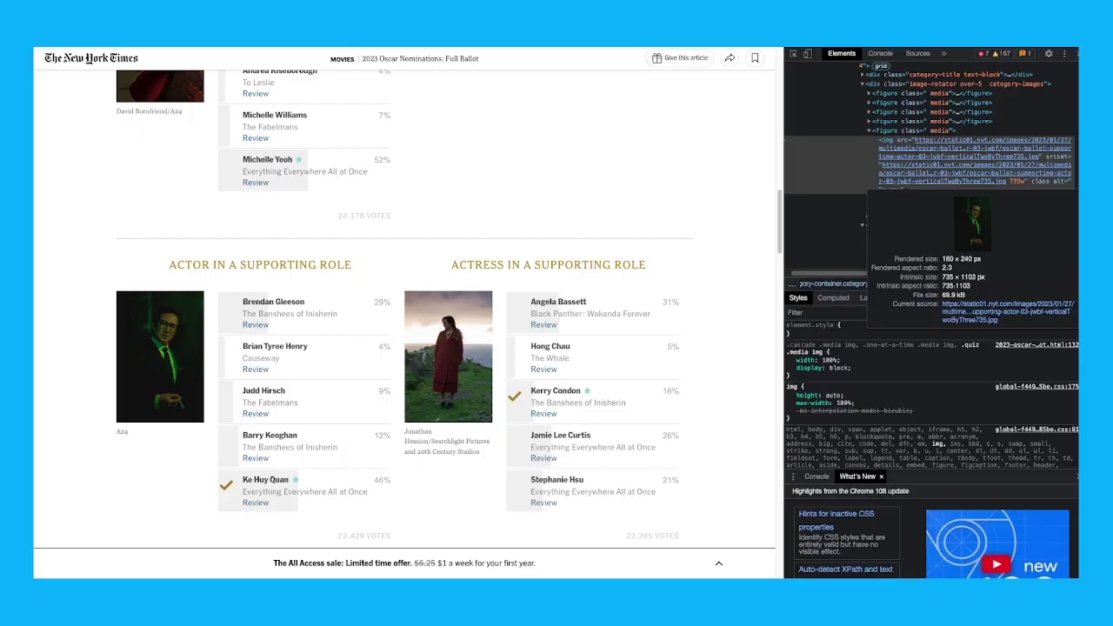
Toggle inspect mode and jump back to the top of the 2023 Oscars Ballot with Home.
scroll(513, 283, "down", 3)
scroll(514, 293, "up", 5)
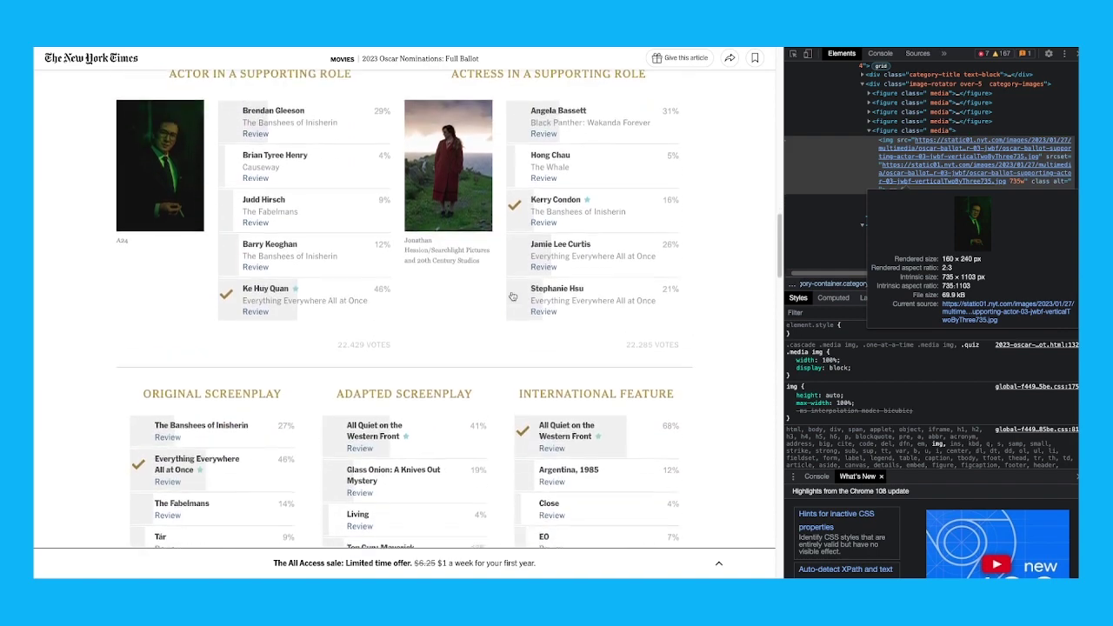
scroll(515, 300, "up", 5)
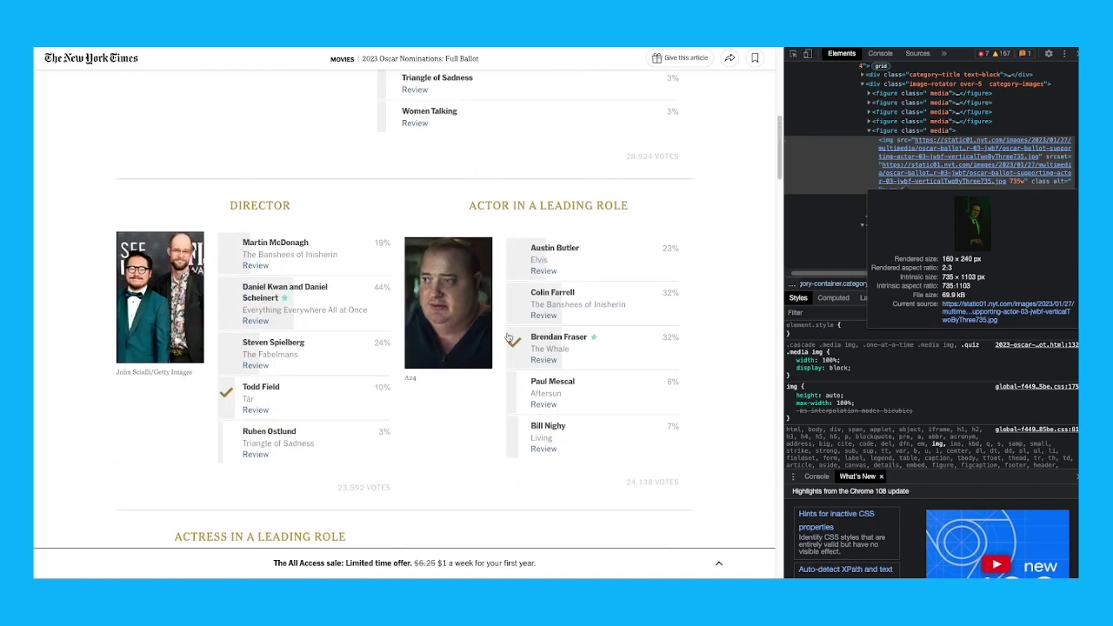
scroll(548, 338, "up", 1)
key("ctrl+shift+c")
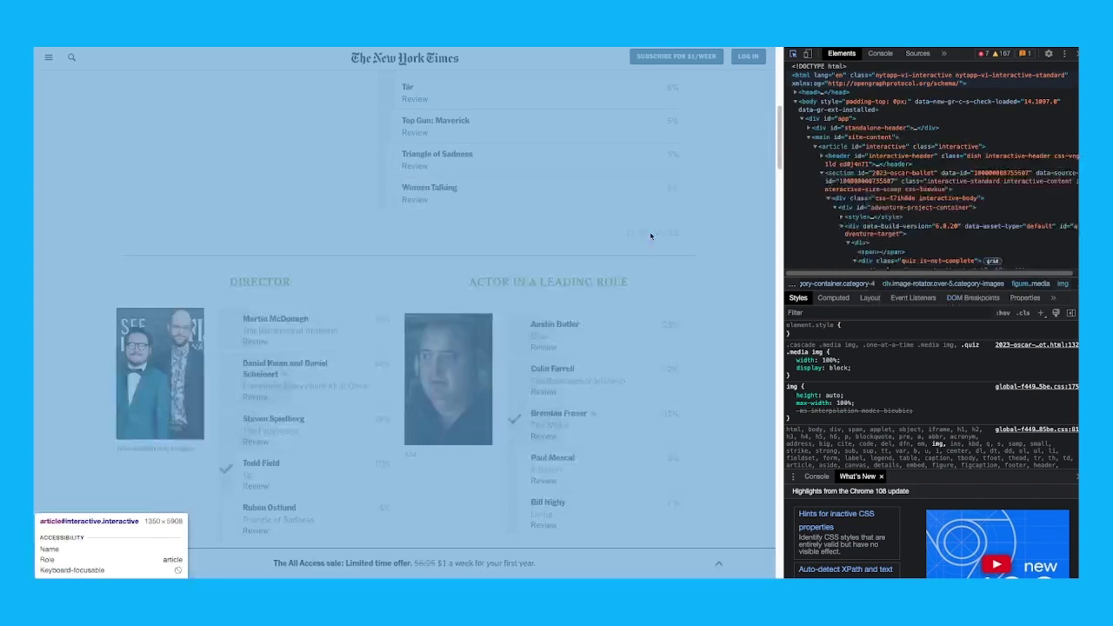
key("Home")
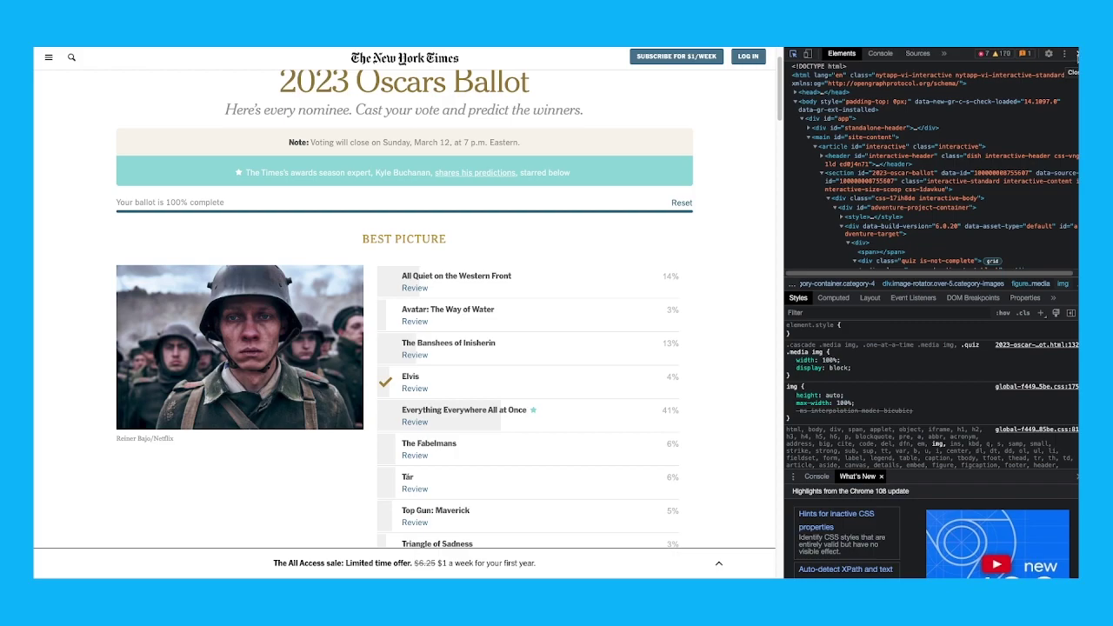
key("ctrl+shift+c")
scroll(687, 377, "down", 10)
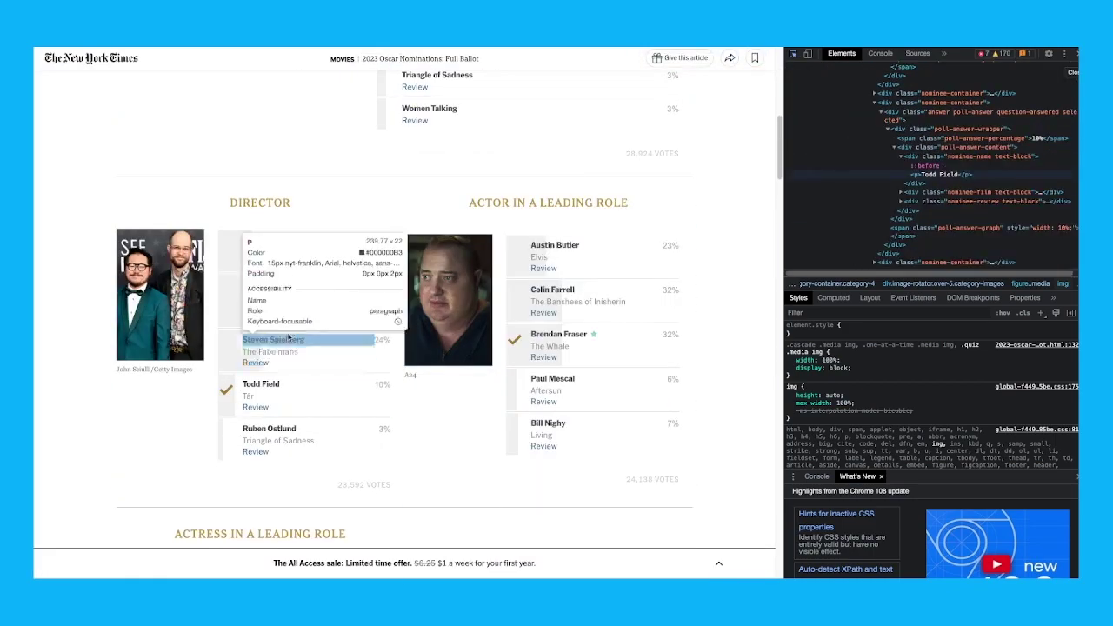
scroll(273, 407, "up", 3)
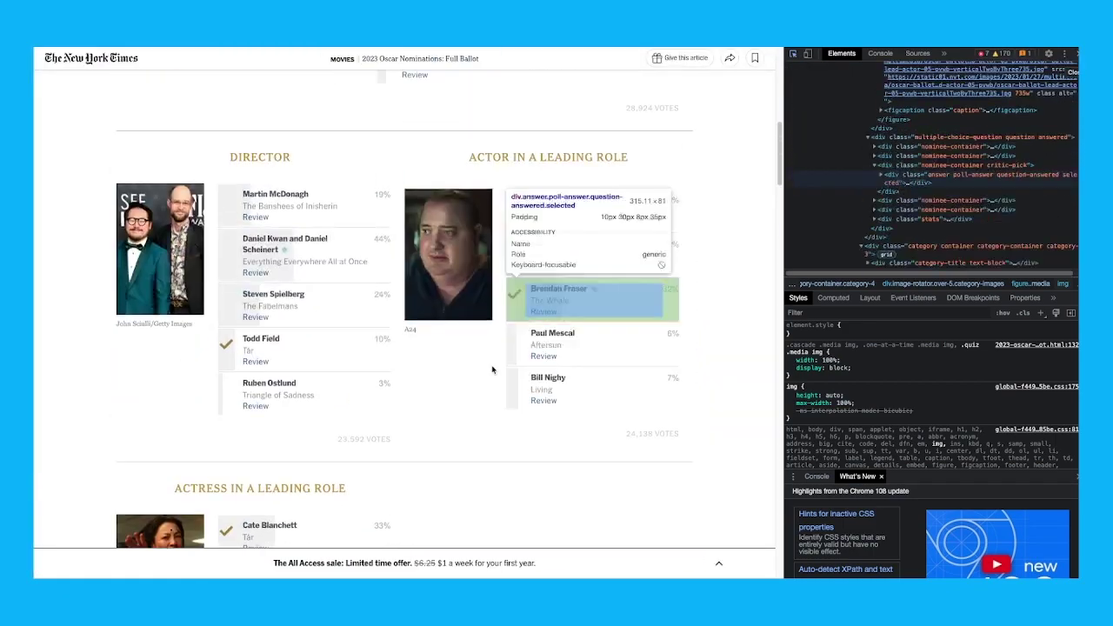
scroll(682, 335, "down", 3)
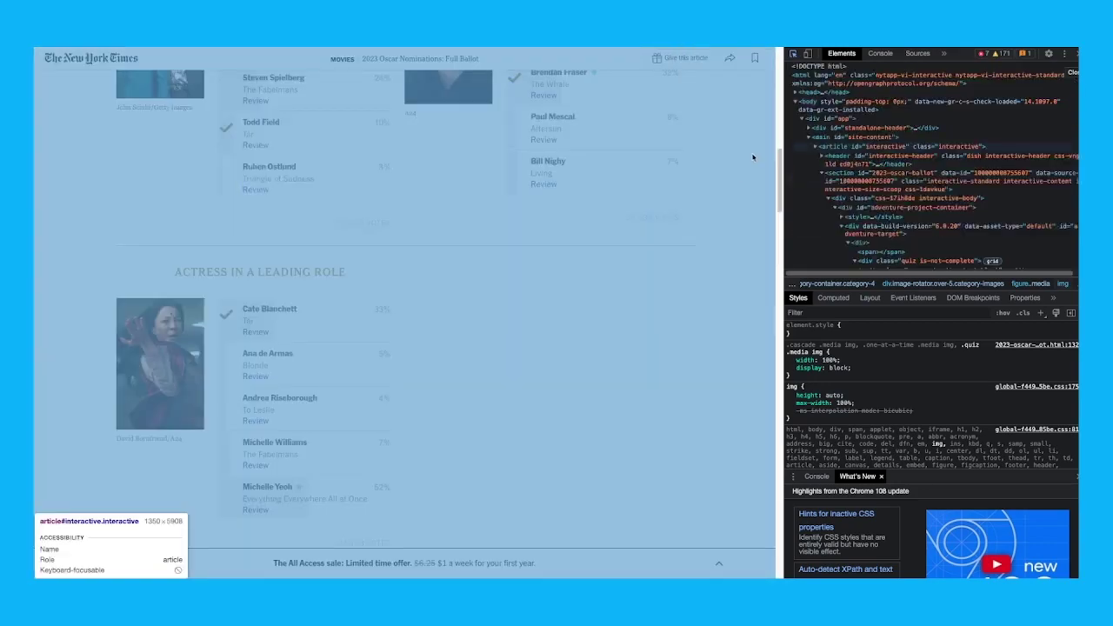
scroll(745, 174, "up", 15)
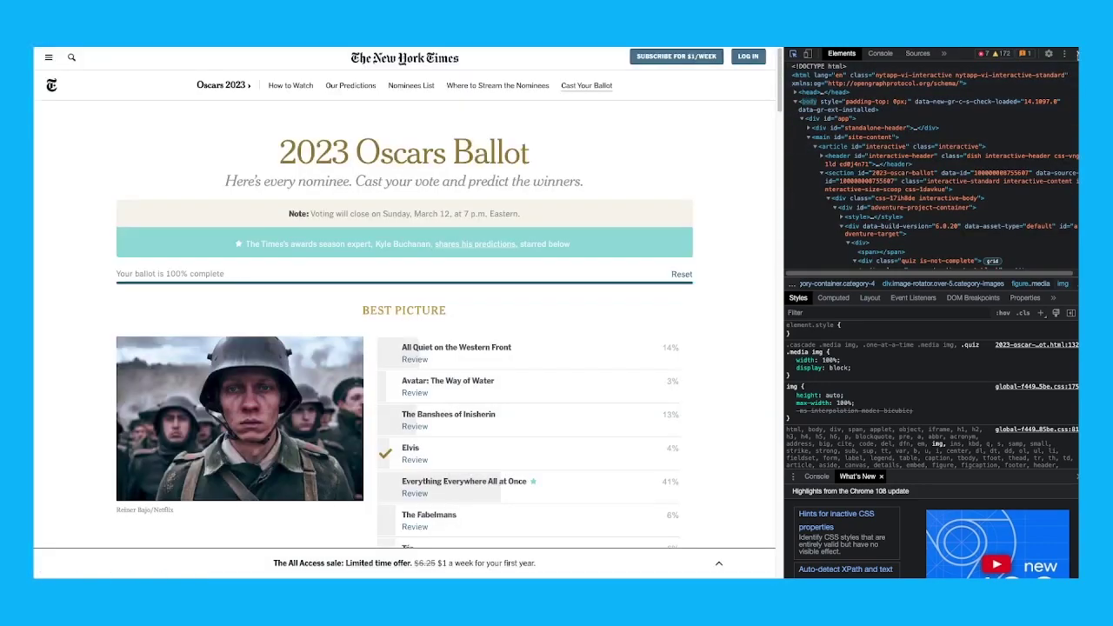
Close DevTools, scroll to the Screenplay and International Feature categories, and reopen DevTools with F12.
left_click(1072, 54)
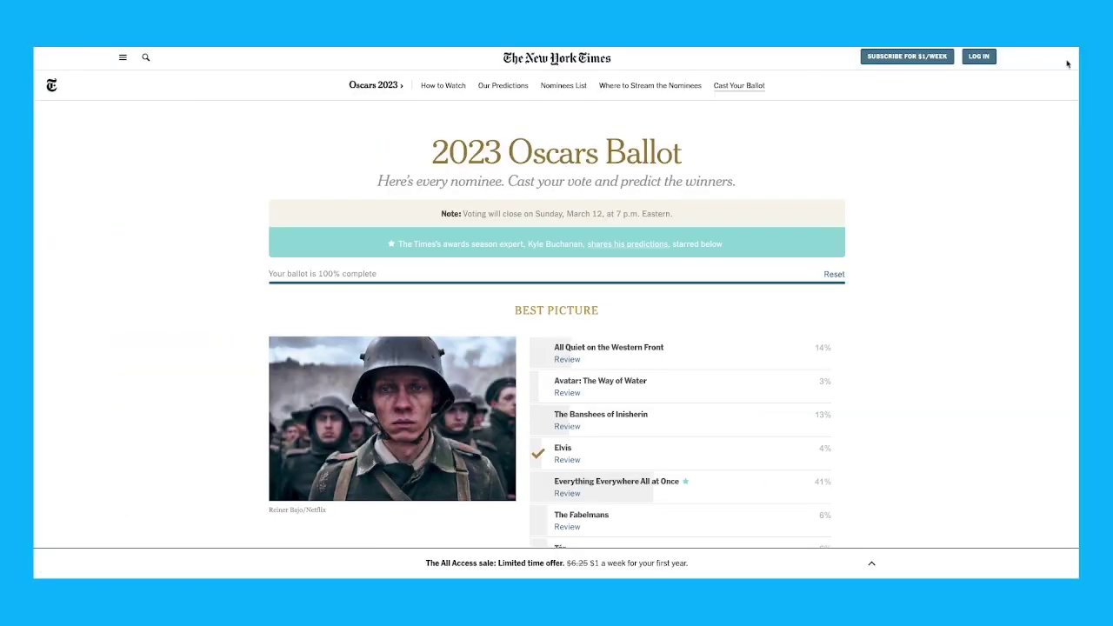
scroll(772, 308, "down", 3)
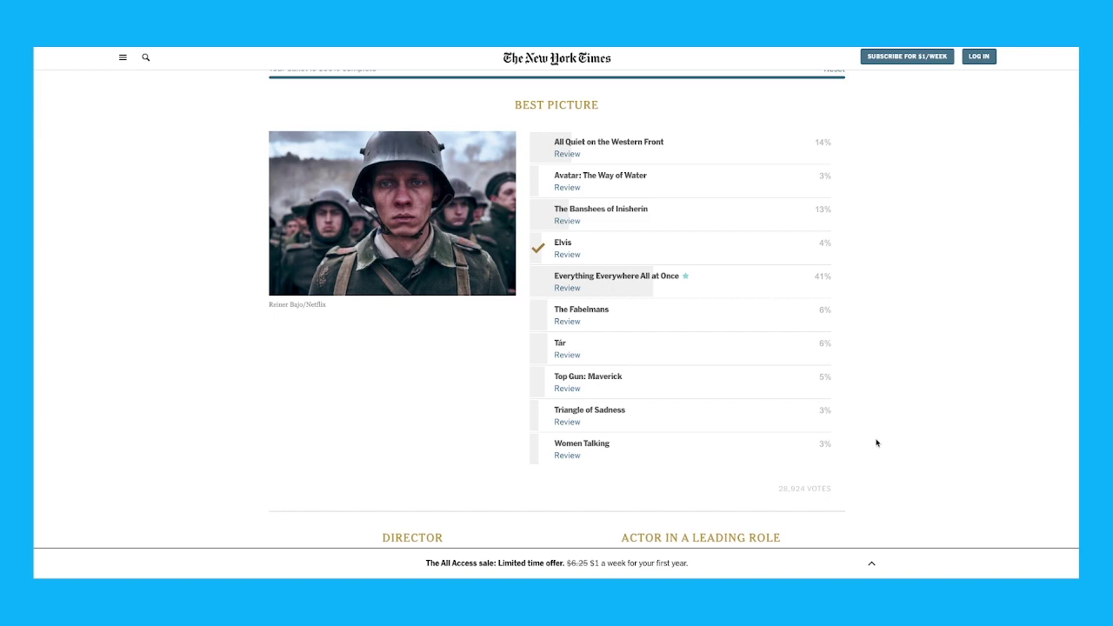
scroll(505, 351, "up", 3)
scroll(319, 398, "down", 5)
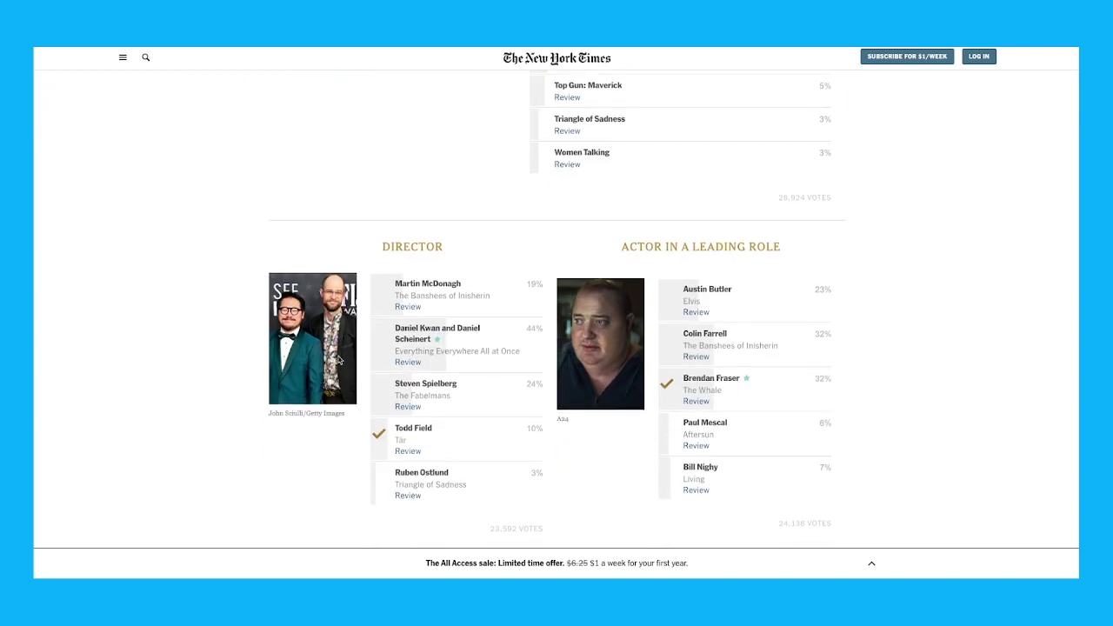
scroll(576, 324, "up", 4)
scroll(578, 322, "down", 3)
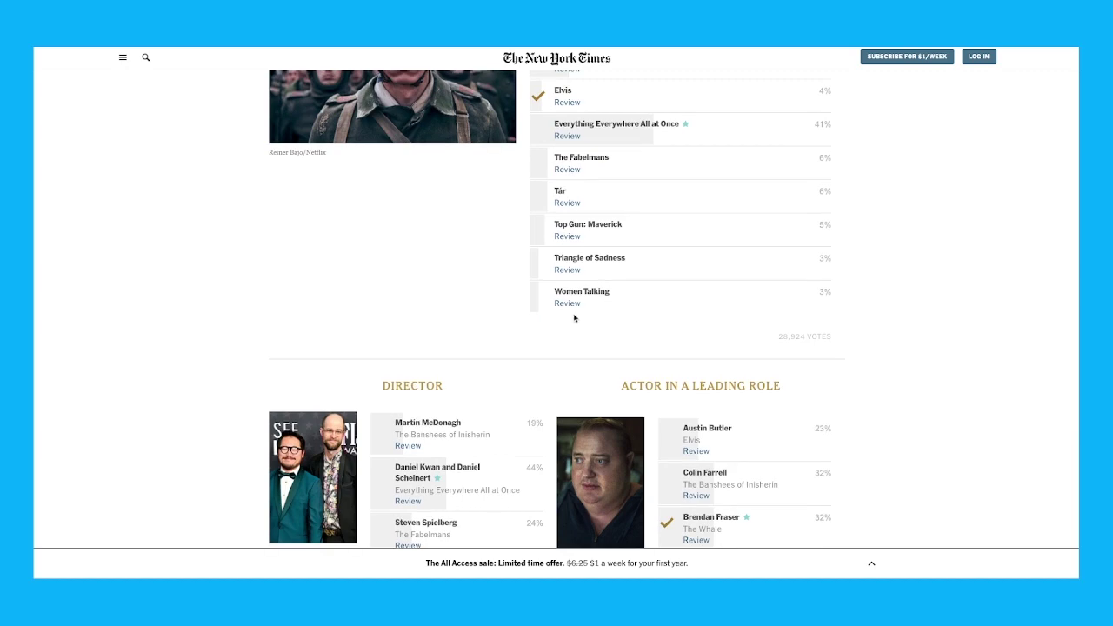
scroll(529, 322, "down", 15)
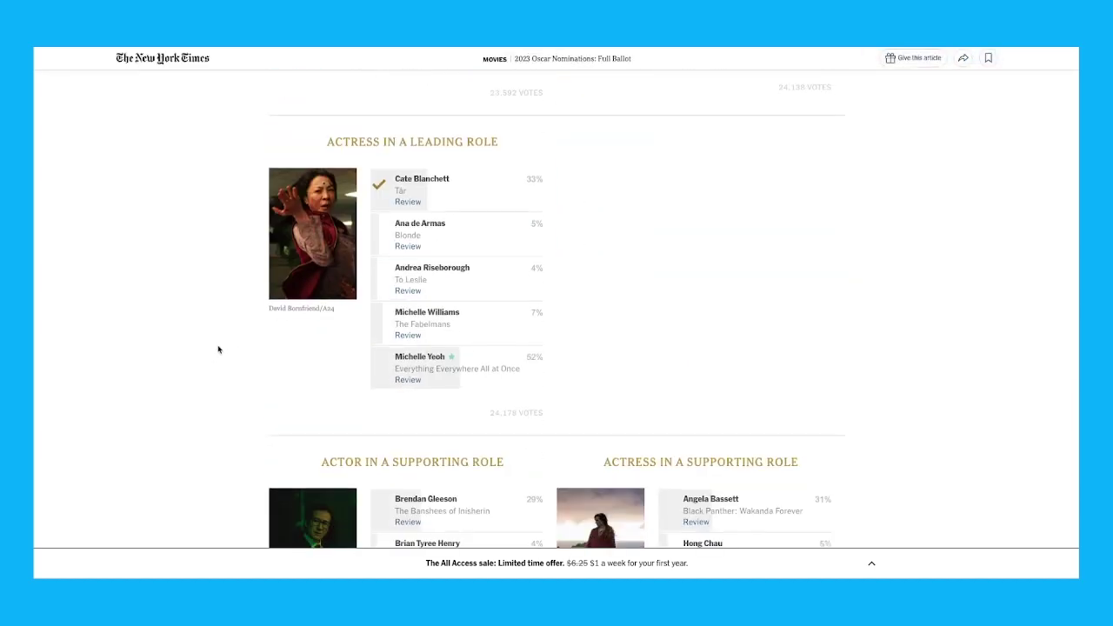
scroll(258, 348, "up", 4)
scroll(278, 315, "down", 3)
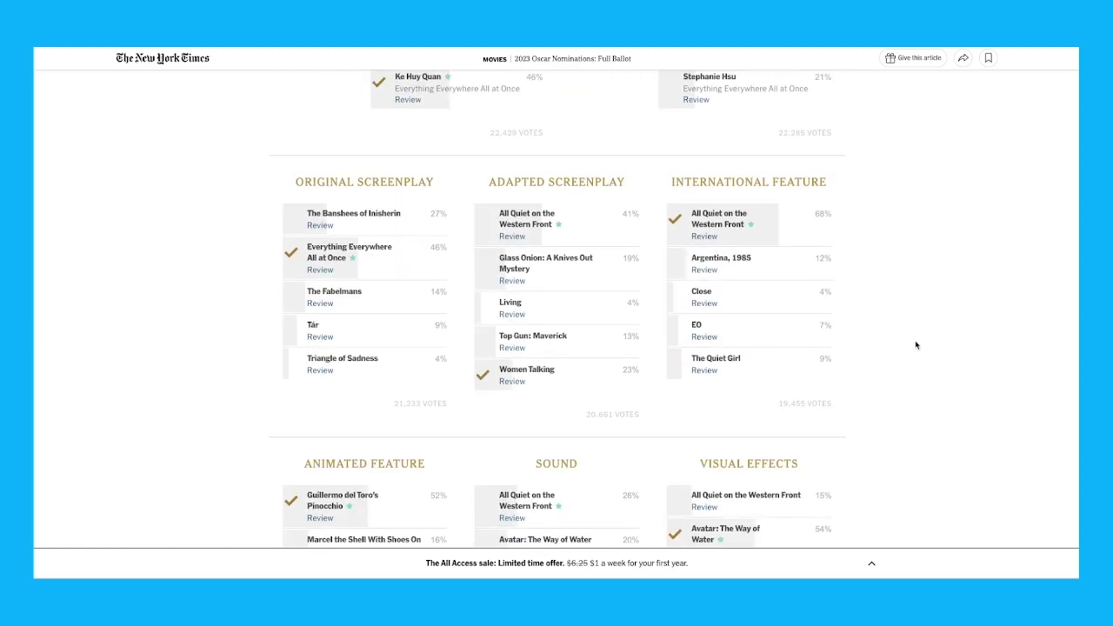
key("F12")
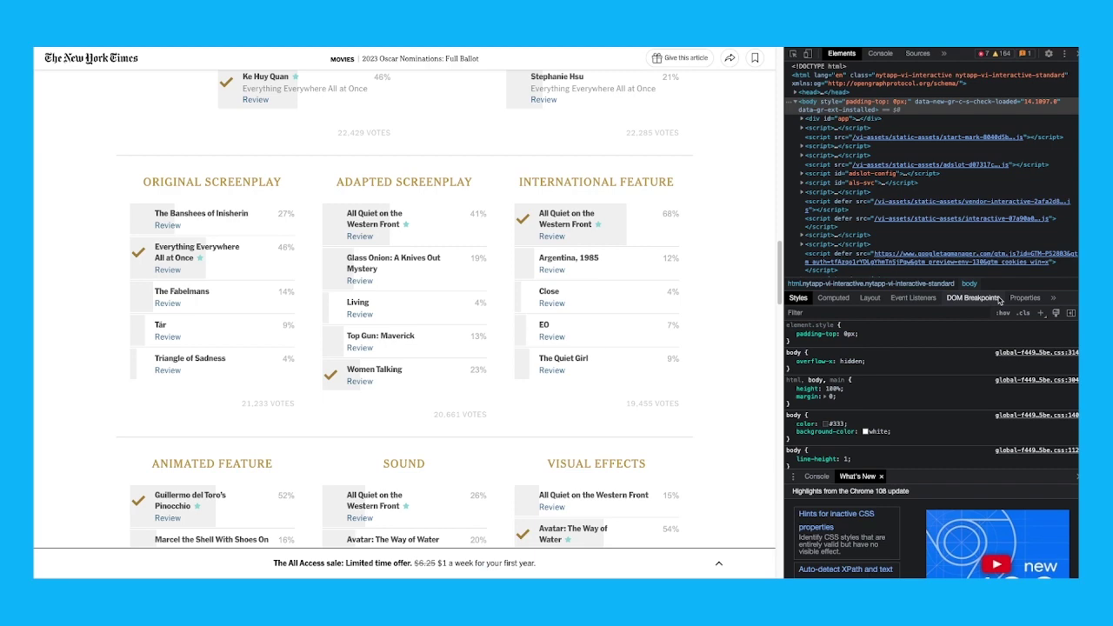
Inspect the not-selected Original Screenplay answers, including The Banshees of Inisherin, with the element picker.
left_click(793, 54)
left_click(273, 208)
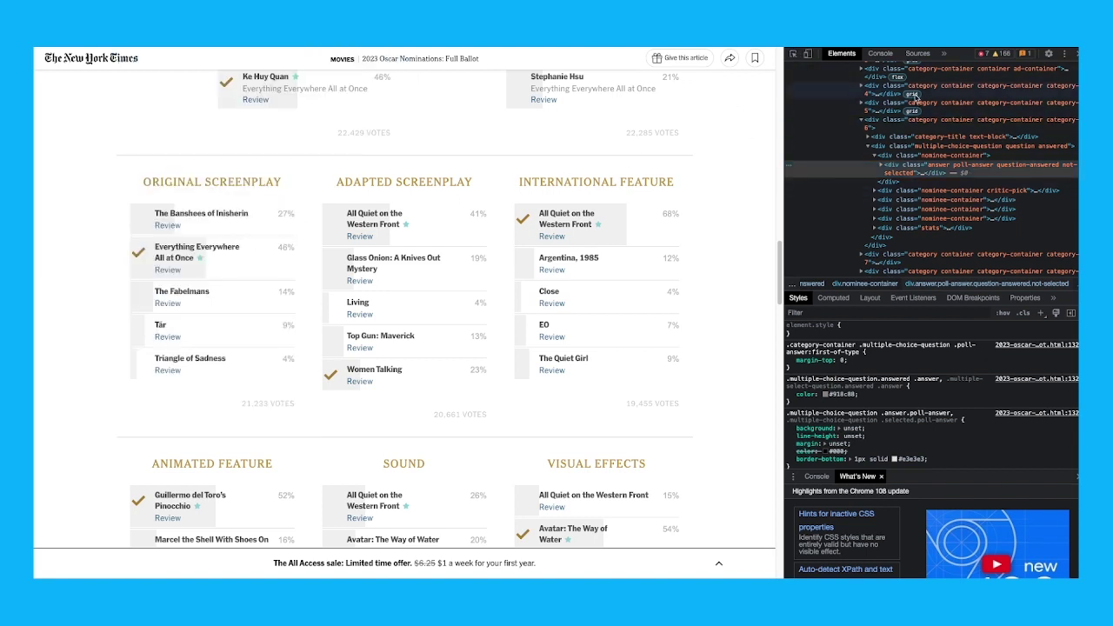
left_click(792, 54)
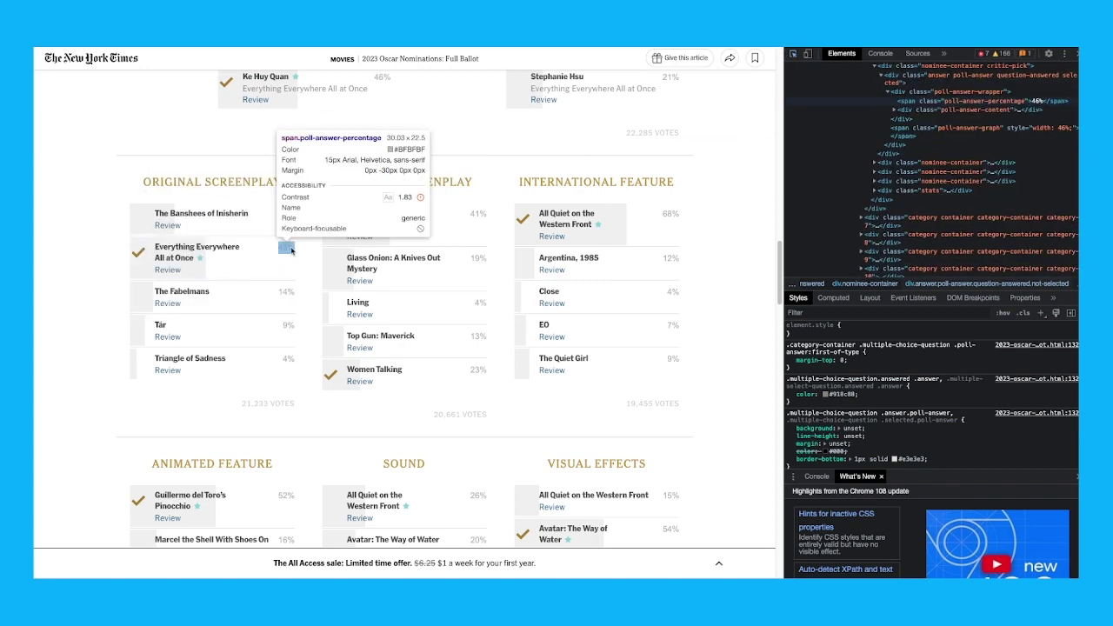
left_click(291, 309)
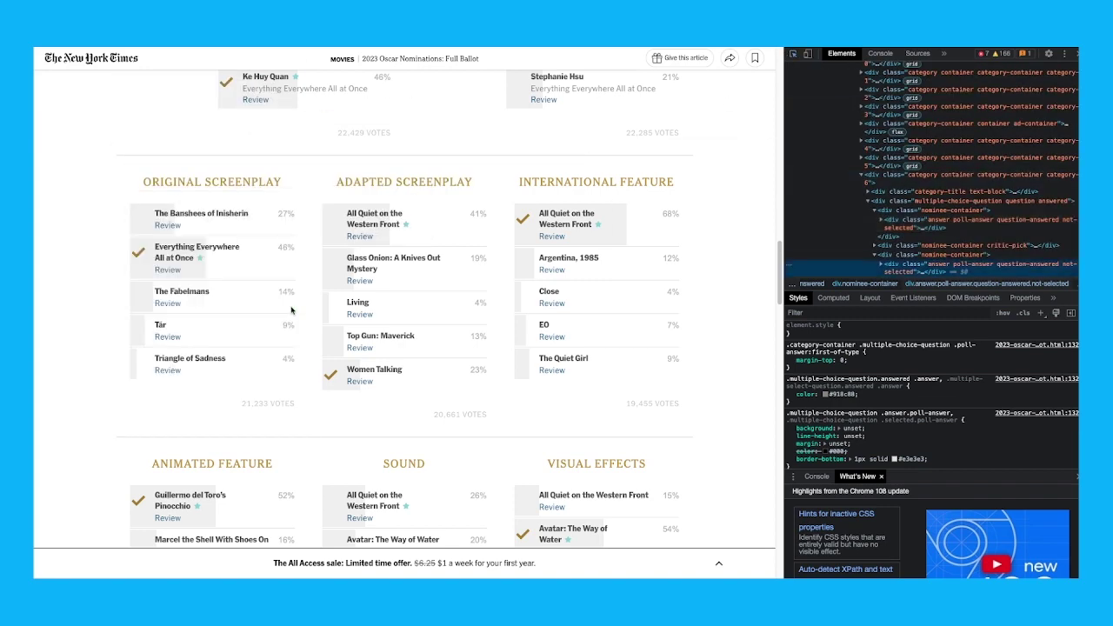
scroll(957, 252, "down", 1)
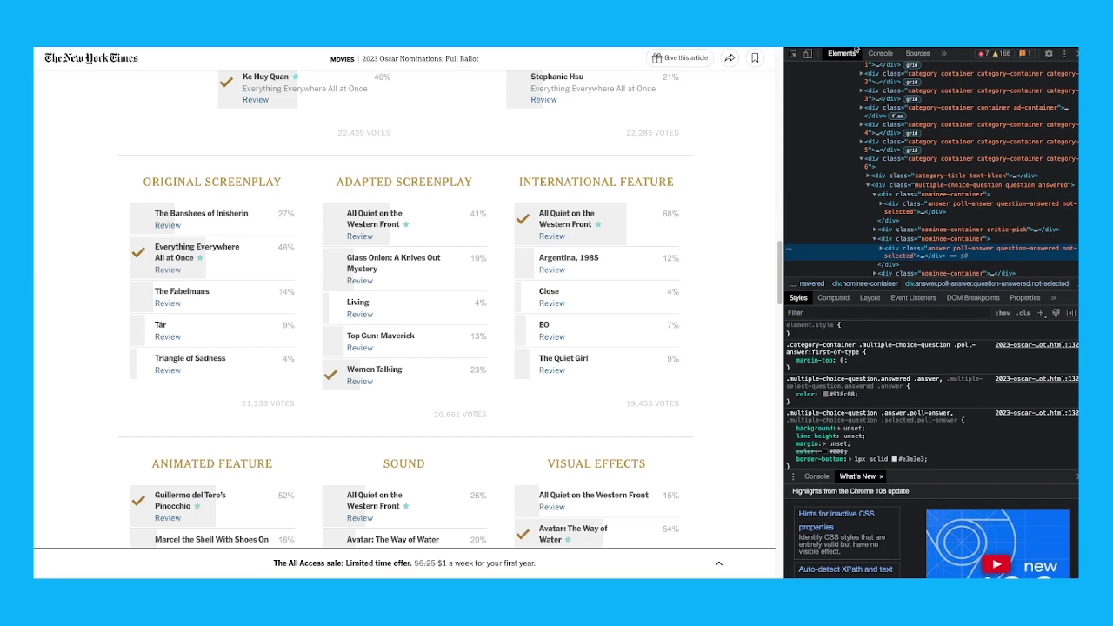
Inspect the selected Everything Everywhere All at Once answer's class, then close DevTools with F12.
left_click(799, 56)
left_click(293, 263)
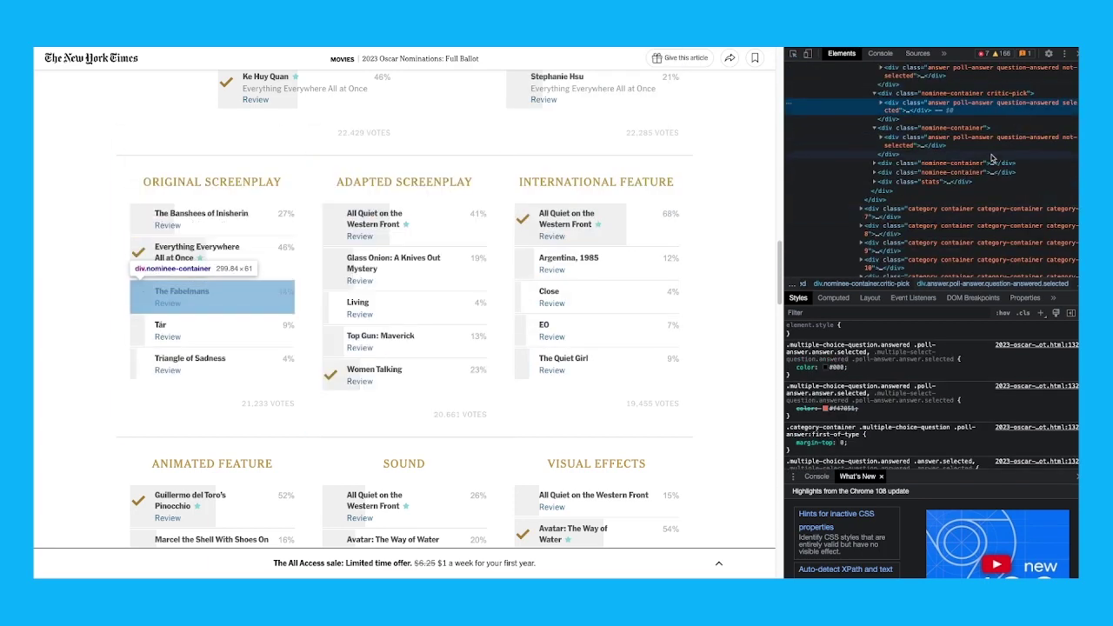
scroll(936, 122, "up", 1)
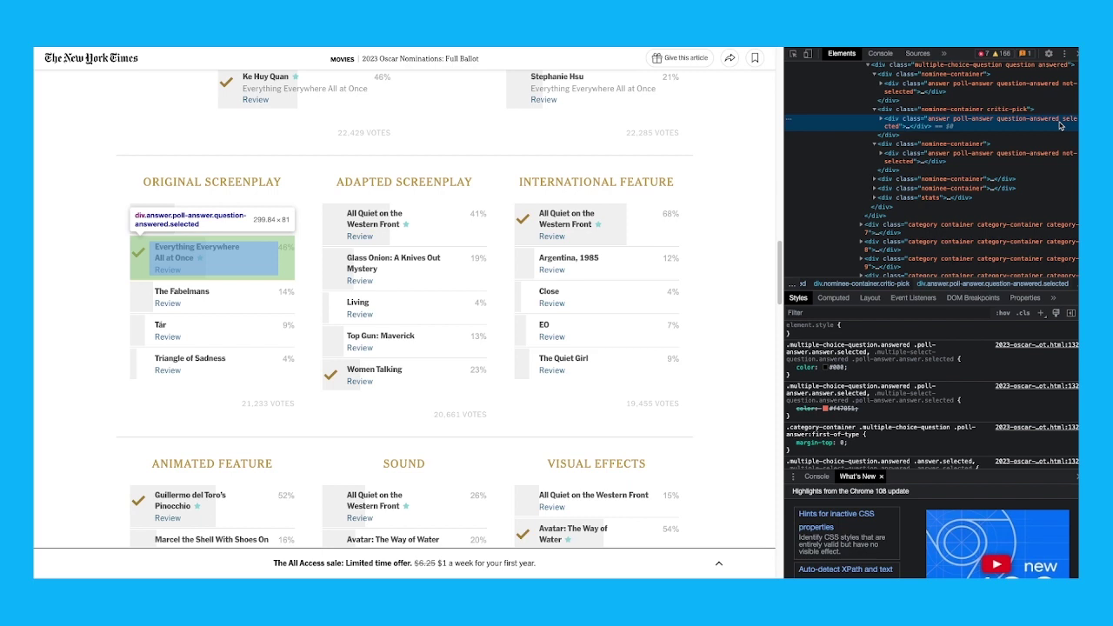
key("F12")
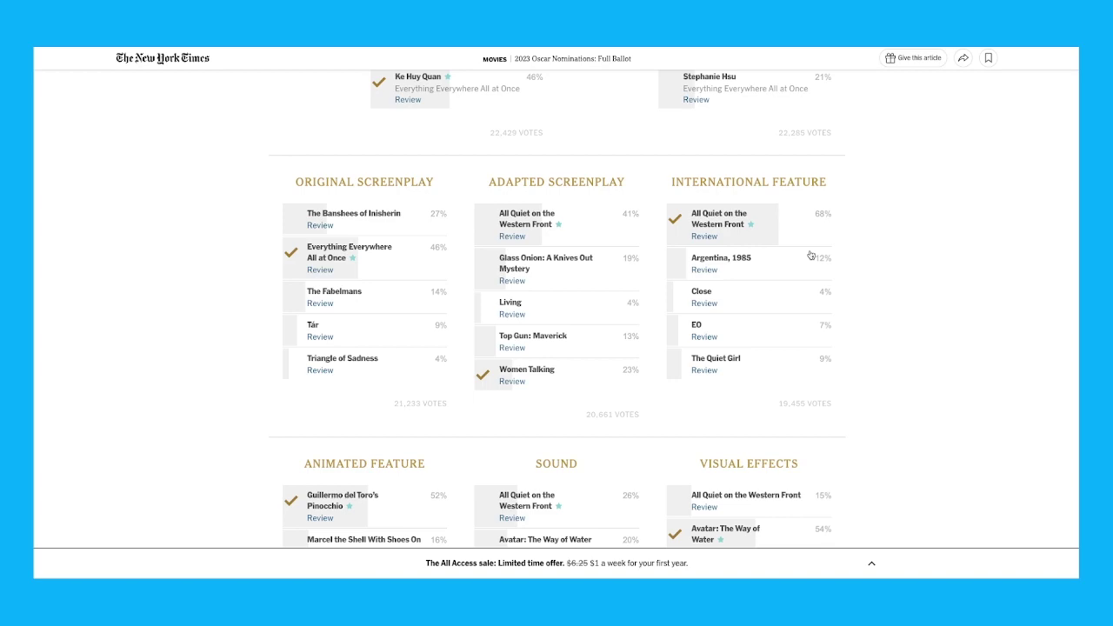
Scroll the ballot back up to the 2023 Oscars Ballot title.
scroll(833, 312, "up", 20)
scroll(666, 323, "down", 1)
scroll(706, 353, "up", 2)
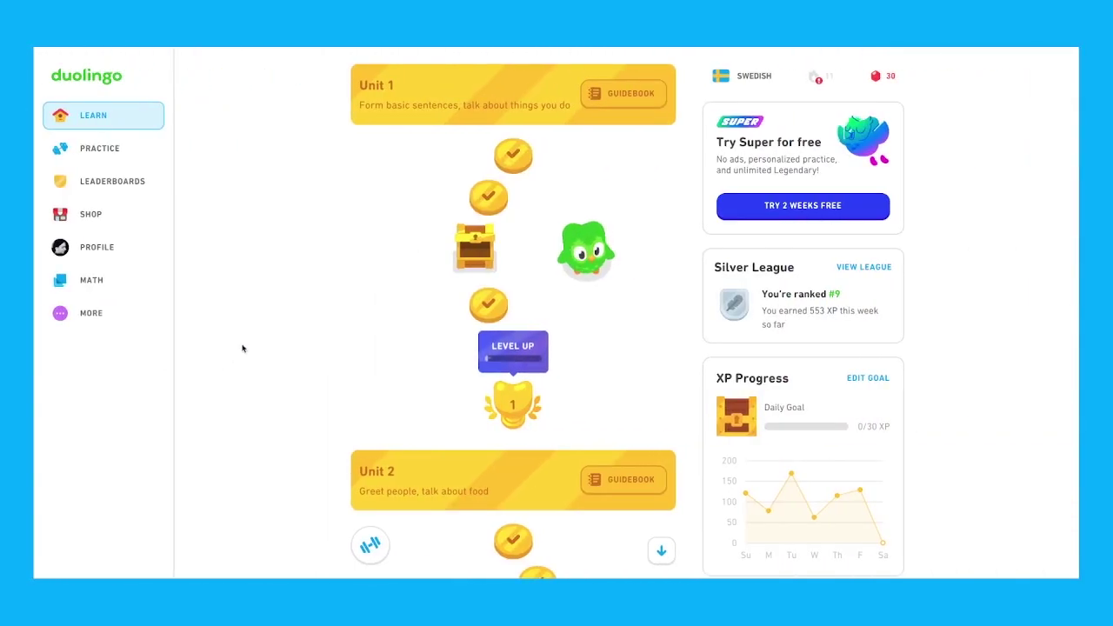
Scroll the Swedish Learn path past Unit 1 to Unit 2's Level 2 trophy.
scroll(252, 344, "down", 2)
scroll(266, 338, "up", 2)
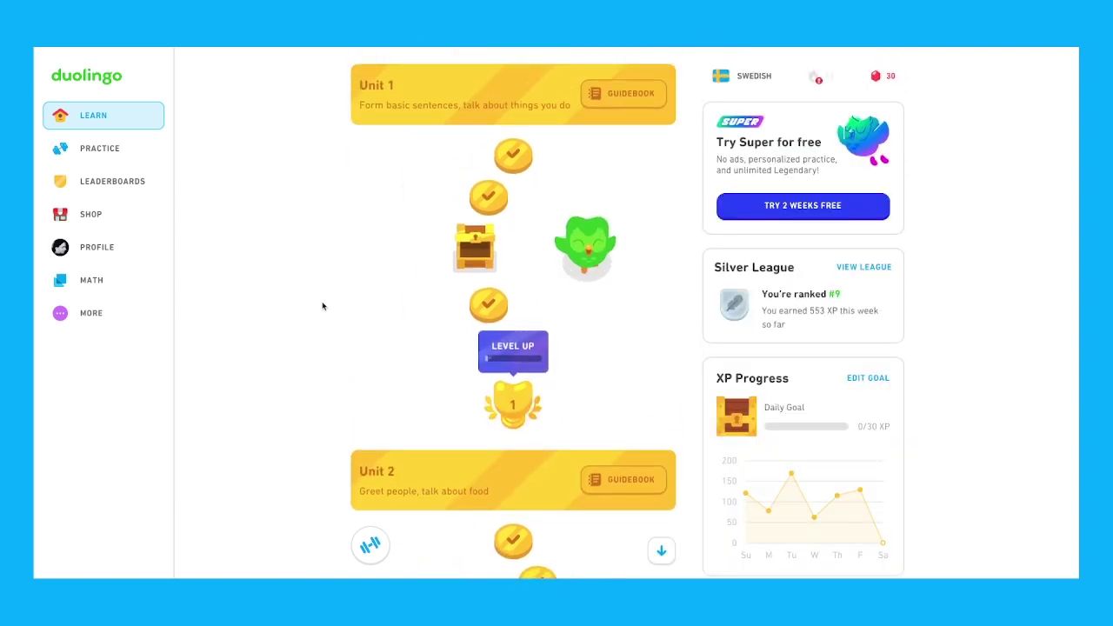
scroll(321, 306, "down", 1)
scroll(293, 288, "up", 1)
scroll(392, 296, "down", 5)
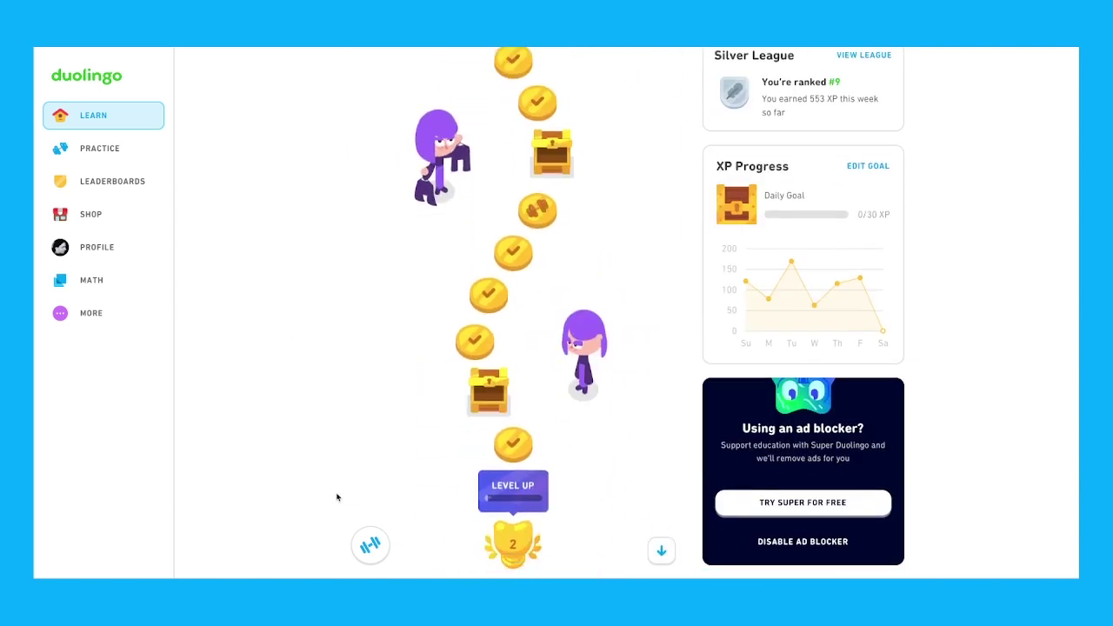